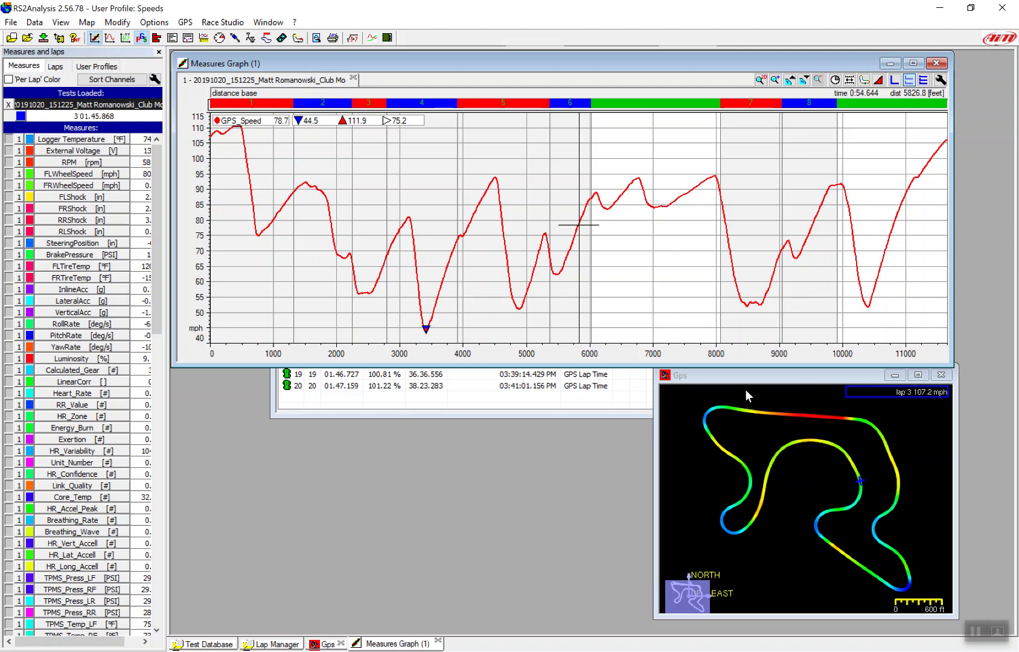
- Move the GPS track map over the graph and enlarge it to show lap 3's full track
{"action": "left_click_drag", "start_coordinate": [747, 379], "coordinate": [338, 100]}
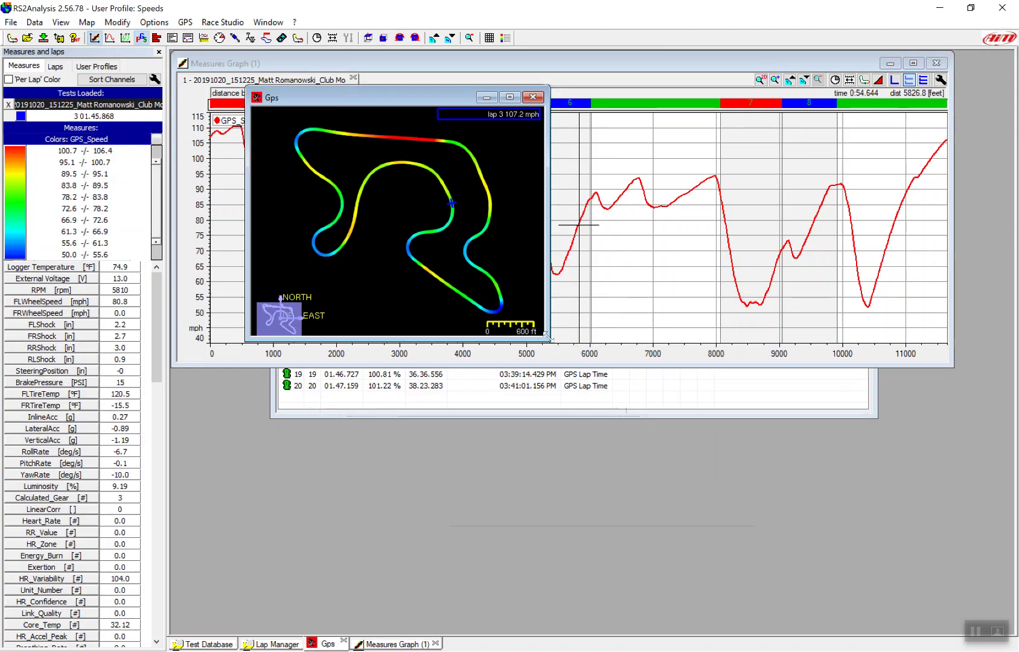
{"action": "left_click_drag", "start_coordinate": [551, 342], "coordinate": [920, 616]}
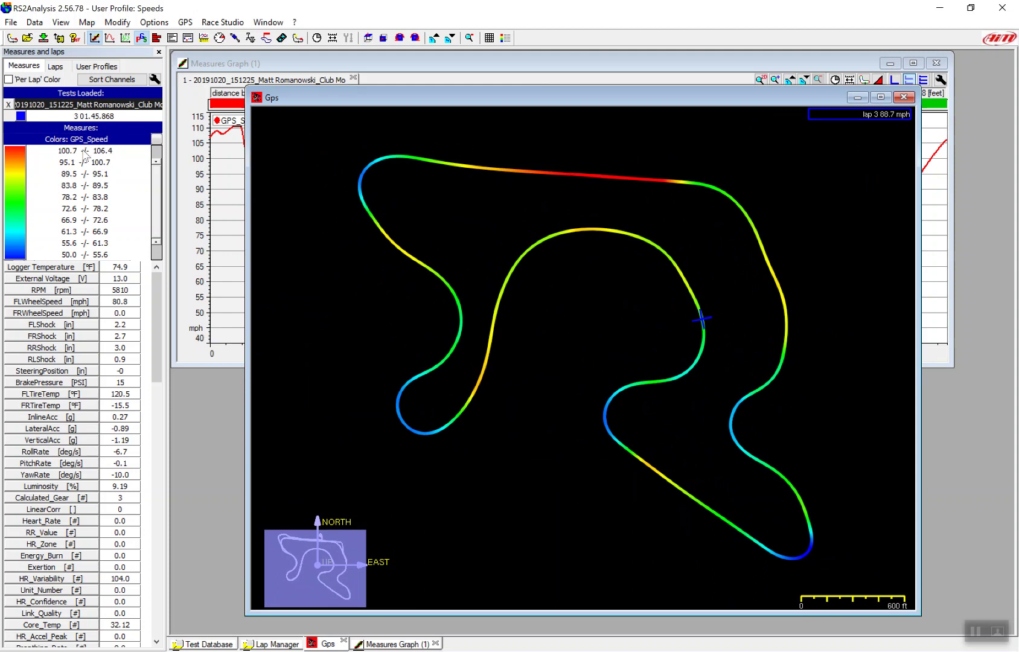
- Colour the track by GPS_LatAcc, giving a legend from -1.34 to 1.39 g
{"action": "double_click", "coordinate": [11, 176]}
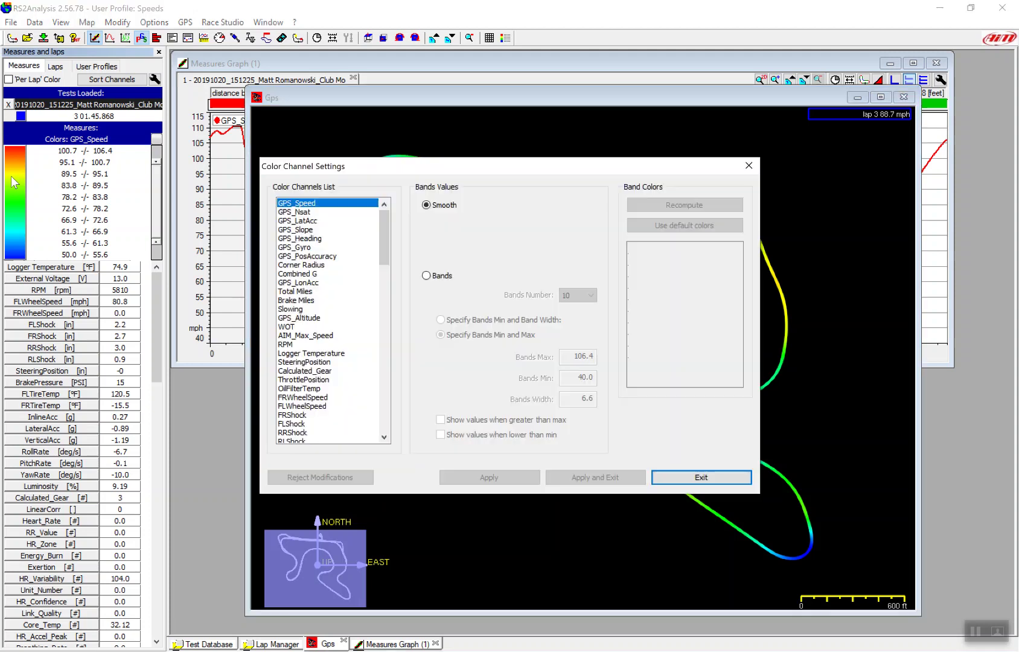
{"action": "left_click", "coordinate": [309, 221]}
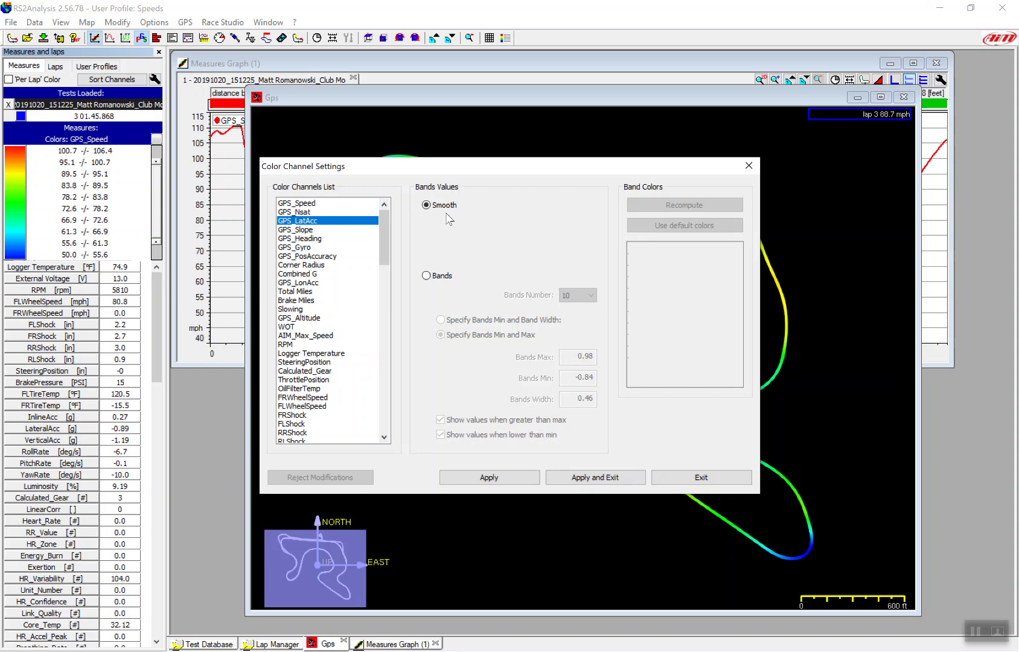
{"action": "left_click", "coordinate": [562, 477]}
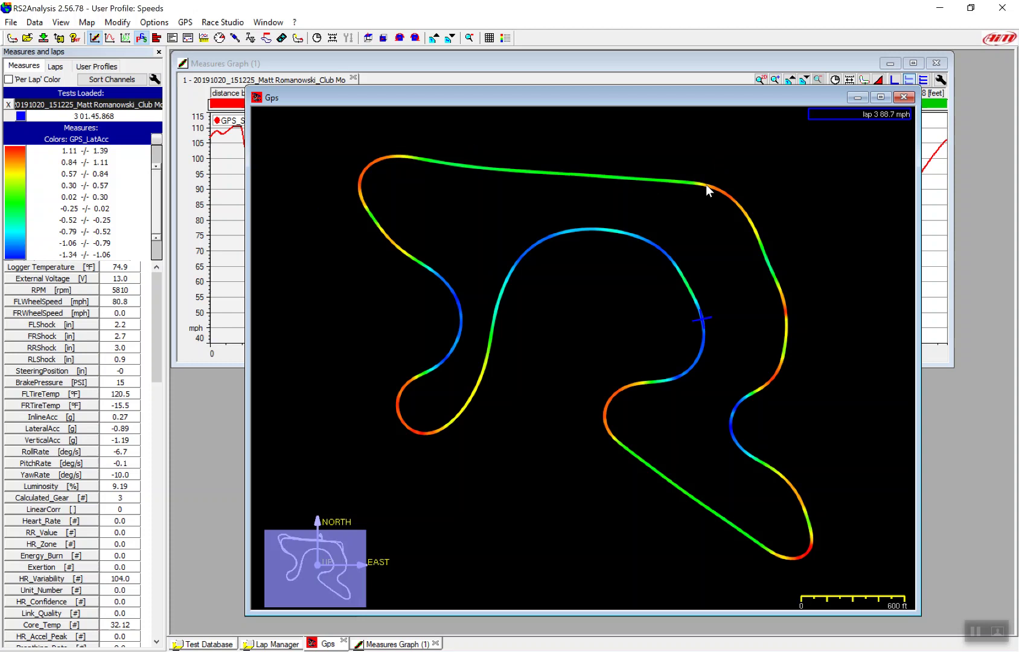
- Zoom and pan onto the straight into the top-right corner, reading lateral g along the trace
{"action": "mouse_move", "coordinate": [729, 197]}
{"action": "scroll", "coordinate": [681, 197], "scroll_direction": "up", "scroll_amount": 1}
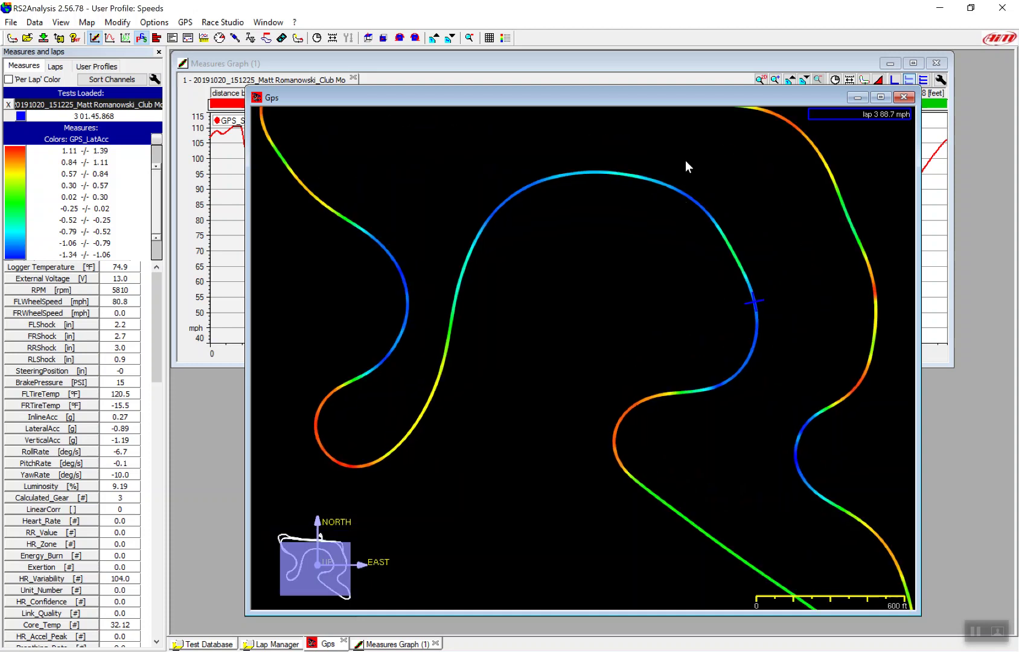
{"action": "left_click_drag", "start_coordinate": [685, 160], "coordinate": [609, 264]}
{"action": "scroll", "coordinate": [647, 230], "scroll_direction": "up", "scroll_amount": 2}
{"action": "left_click_drag", "start_coordinate": [646, 229], "coordinate": [532, 366]}
{"action": "scroll", "coordinate": [641, 247], "scroll_direction": "up", "scroll_amount": 1}
{"action": "left_click_drag", "start_coordinate": [641, 247], "coordinate": [457, 464]}
{"action": "scroll", "coordinate": [431, 323], "scroll_direction": "up", "scroll_amount": 2}
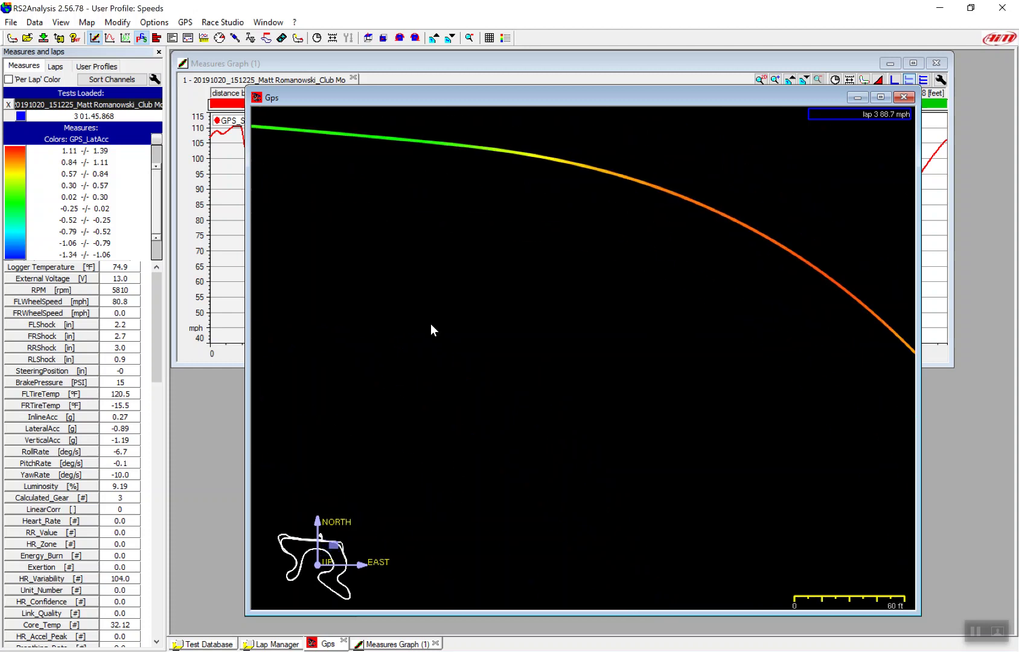
{"action": "left_click_drag", "start_coordinate": [430, 323], "coordinate": [549, 389]}
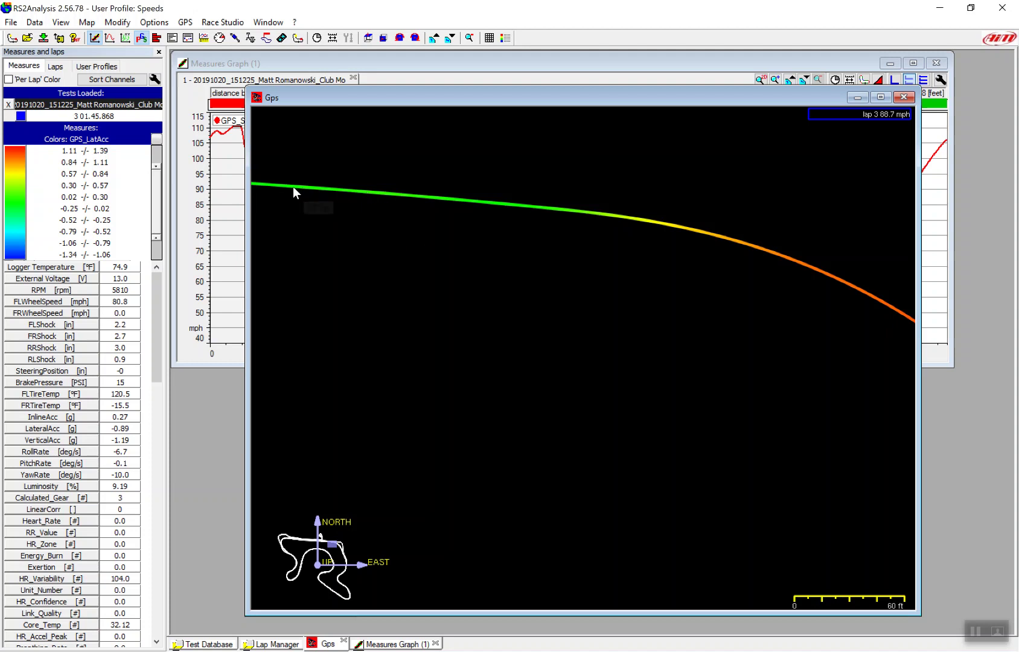
- Re-centre the close-up on another corner, where lateral g drops from 0.06 to -0.47 g
{"action": "mouse_move", "coordinate": [293, 188]}
{"action": "scroll", "coordinate": [430, 190], "scroll_direction": "down", "scroll_amount": 2}
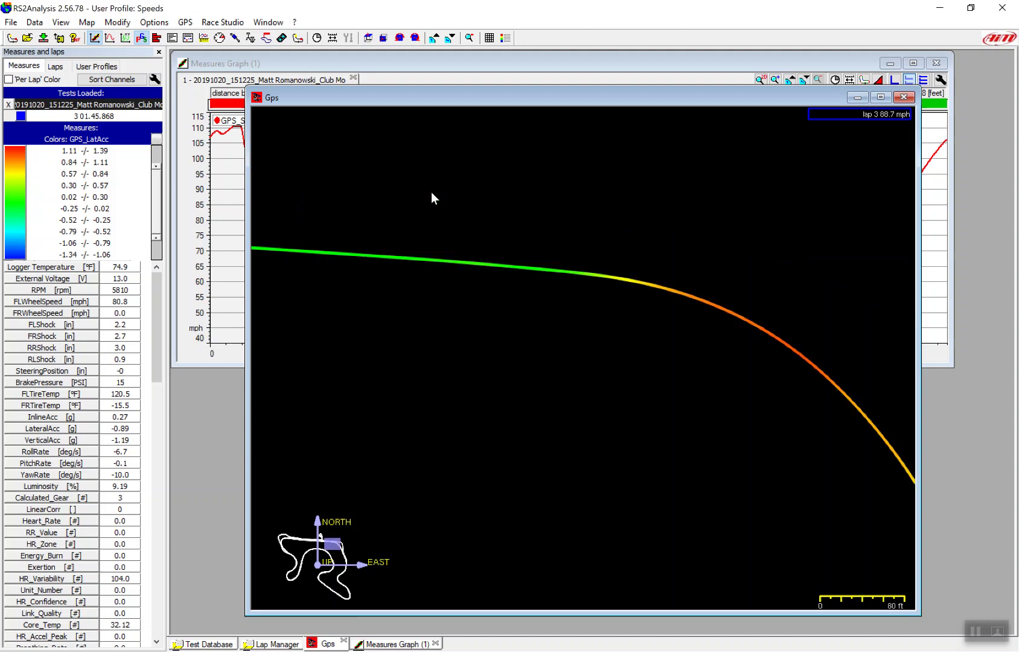
{"action": "scroll", "coordinate": [431, 192], "scroll_direction": "down", "scroll_amount": 2}
{"action": "left_click_drag", "start_coordinate": [512, 208], "coordinate": [471, 171]}
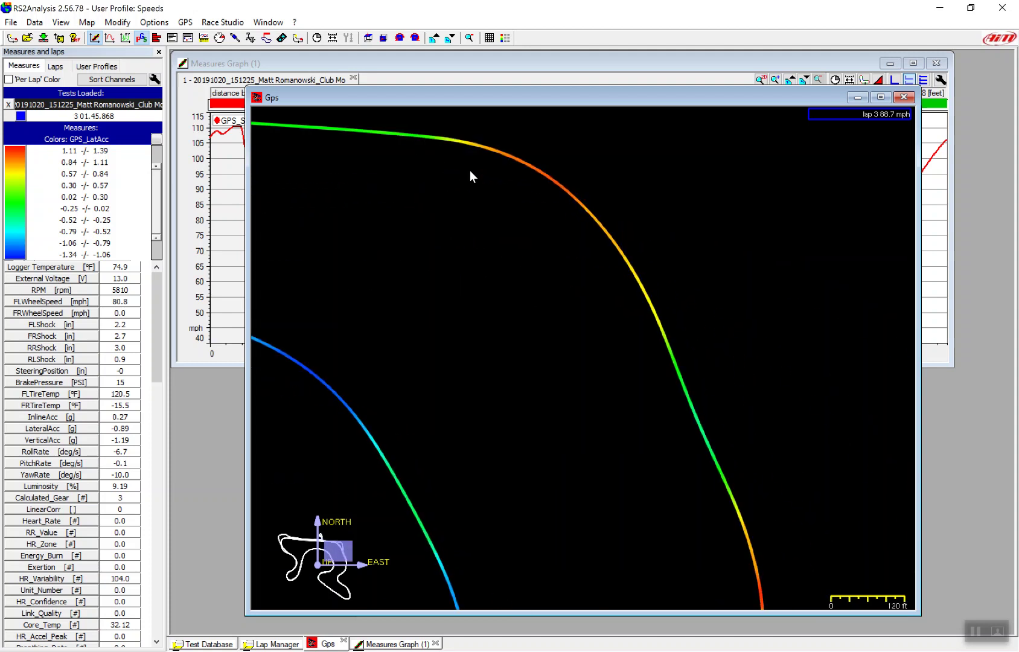
{"action": "mouse_move", "coordinate": [652, 408]}
{"action": "left_mouse_down"}
{"action": "mouse_move", "coordinate": [541, 115]}
{"action": "mouse_move", "coordinate": [549, 373]}
{"action": "mouse_move", "coordinate": [678, 168]}
{"action": "mouse_move", "coordinate": [643, 264]}
{"action": "left_mouse_up"}
{"action": "scroll", "coordinate": [617, 340], "scroll_direction": "up", "scroll_amount": 2}
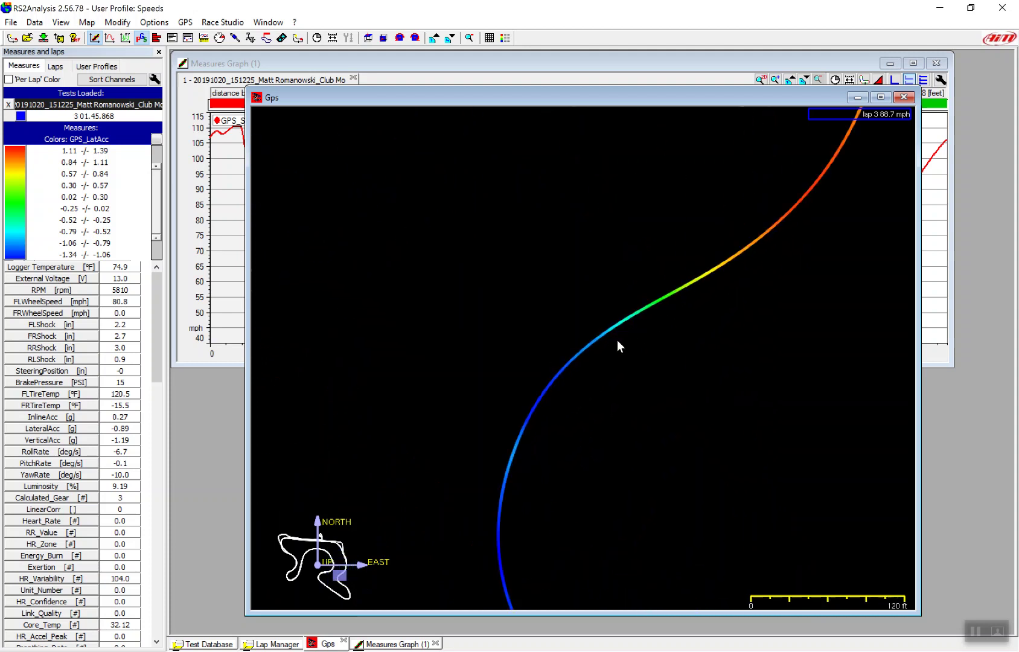
{"action": "left_click_drag", "start_coordinate": [690, 298], "coordinate": [538, 343]}
{"action": "scroll", "coordinate": [538, 343], "scroll_direction": "up", "scroll_amount": 3}
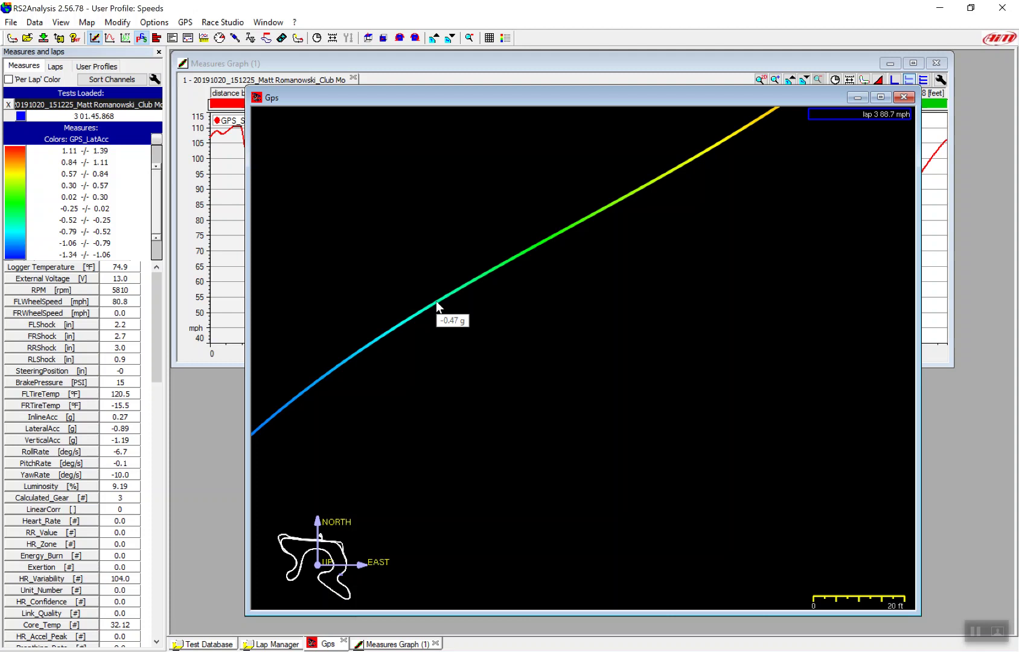
{"action": "scroll", "coordinate": [435, 301], "scroll_direction": "down", "scroll_amount": 2}
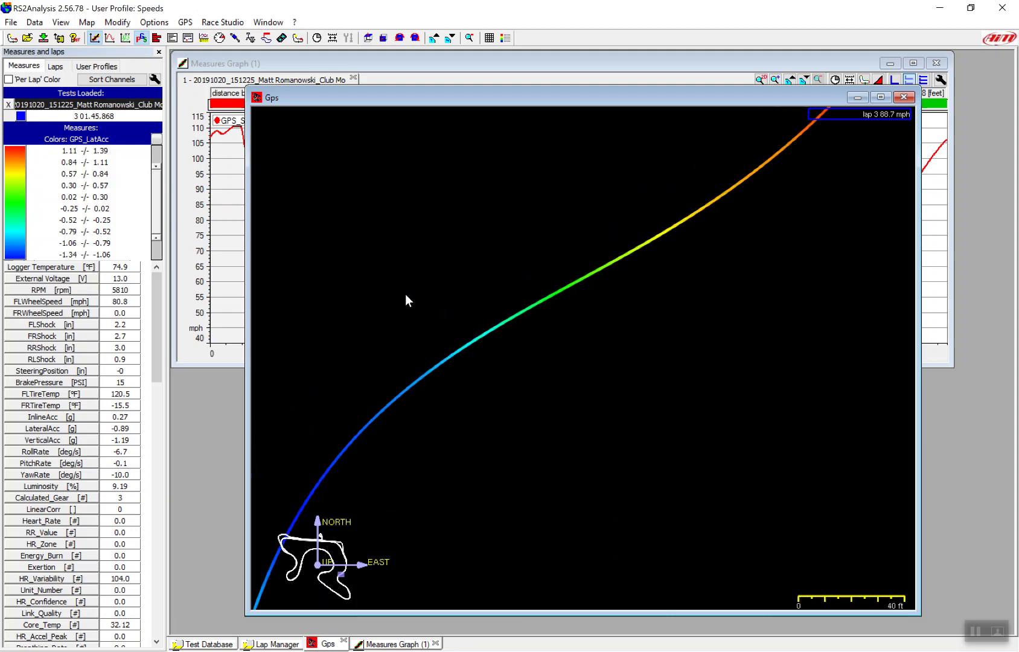
- Switch GPS_LatAcc colouring to bands defined by minimum and a 0.3 g band width
{"action": "double_click", "coordinate": [21, 191]}
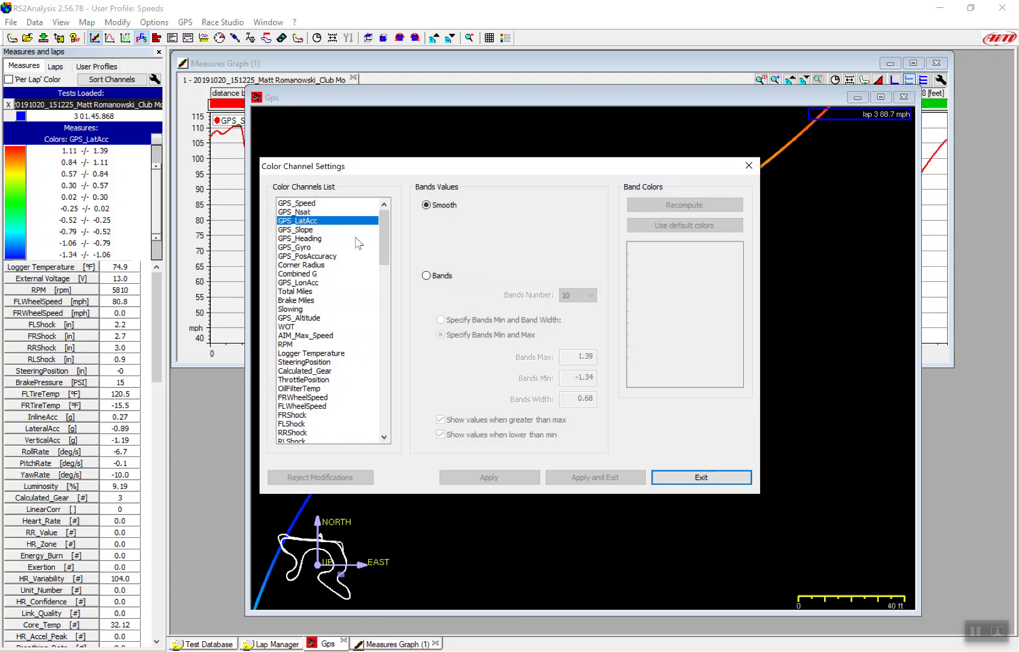
{"action": "left_click", "coordinate": [431, 281]}
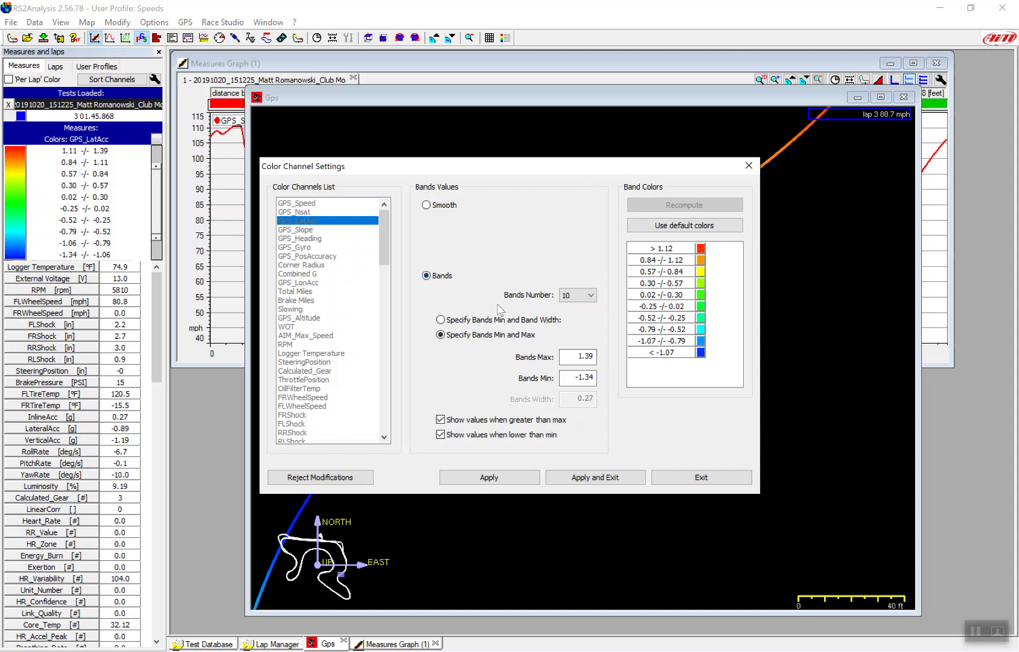
{"action": "left_click", "coordinate": [441, 320]}
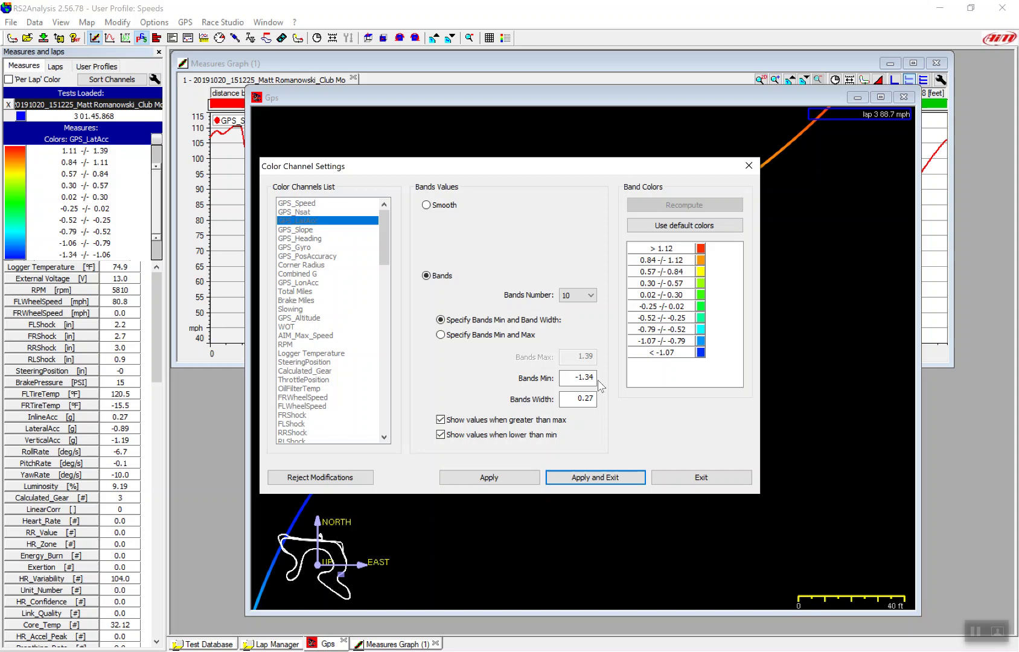
{"action": "left_click_drag", "start_coordinate": [577, 398], "coordinate": [607, 401]}
{"action": "type", "text": "3"}
{"action": "key", "text": "BackSpace"}
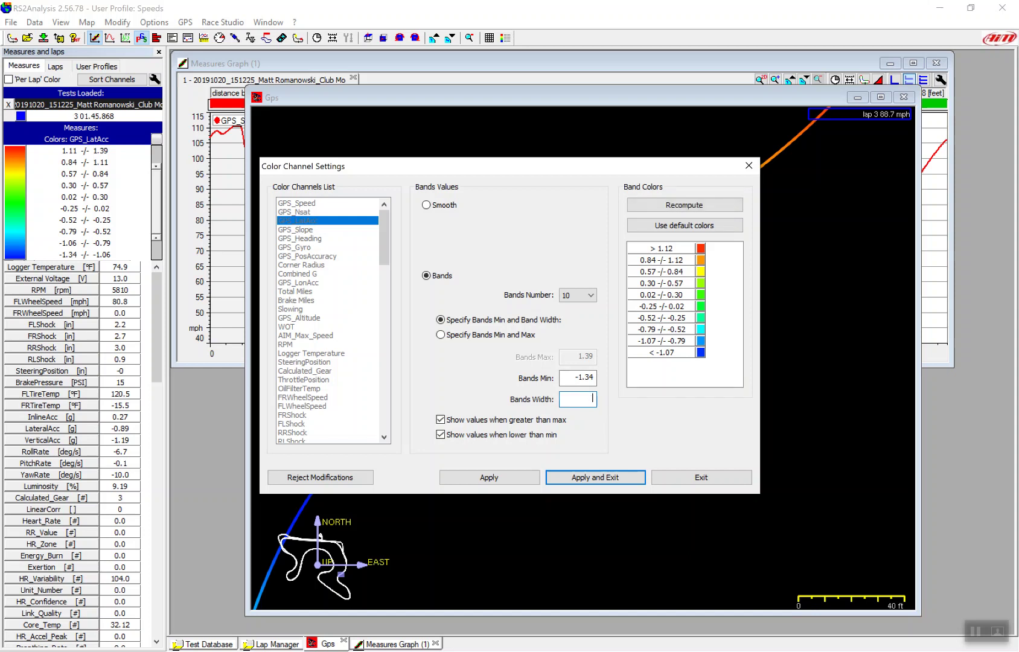
{"action": "type", "text": ".3"}
{"action": "left_click", "coordinate": [589, 477]}
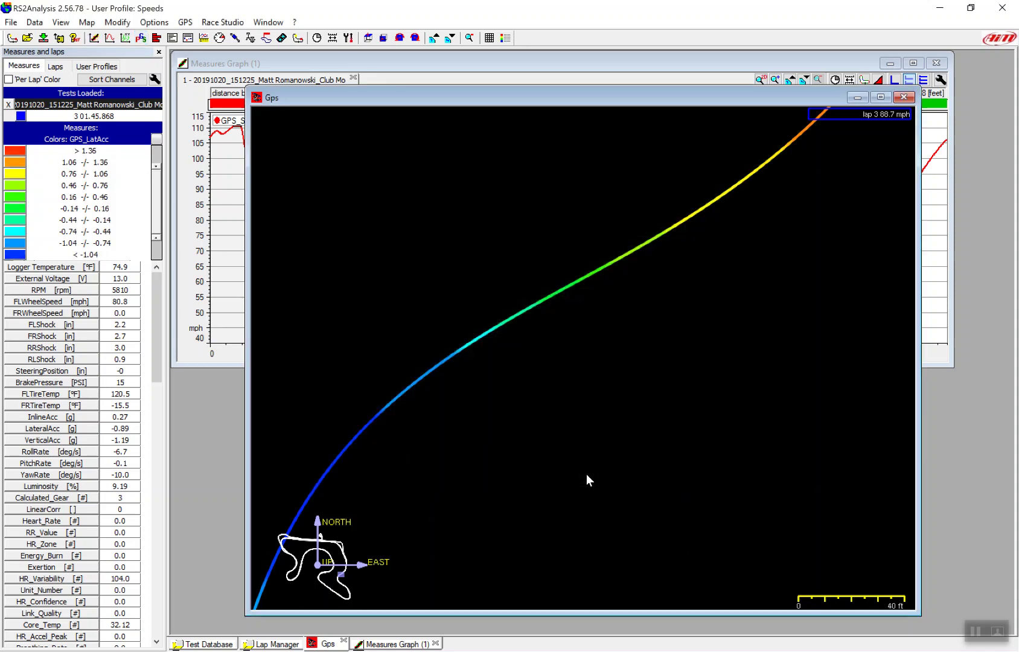
- Zoom out, pan to the top-right corner and zoom back in on the banded track
{"action": "scroll", "coordinate": [614, 342], "scroll_direction": "down", "scroll_amount": 1}
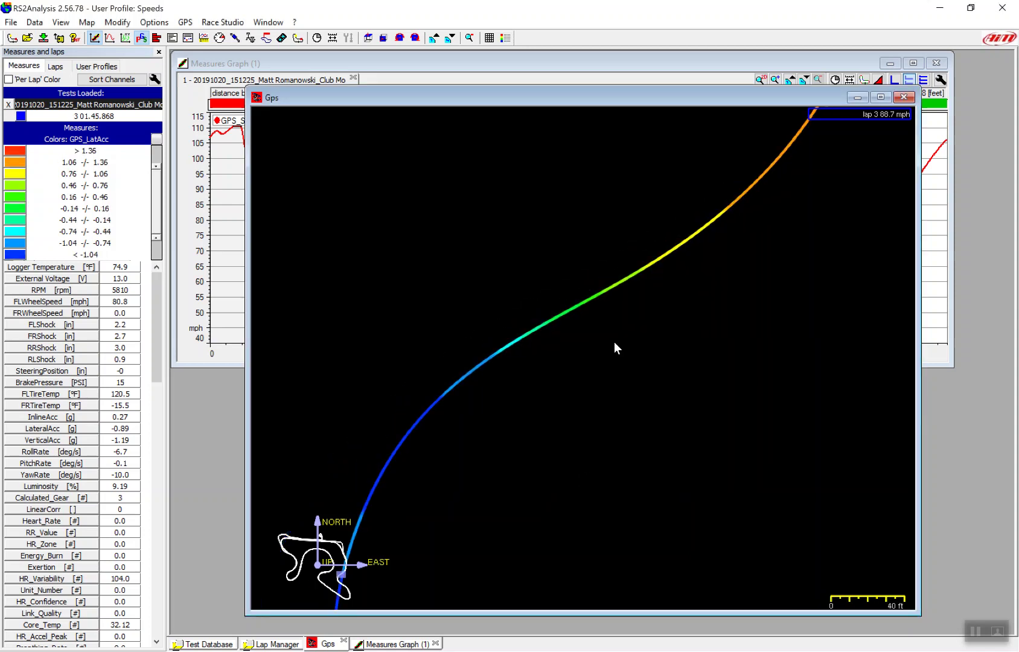
{"action": "scroll", "coordinate": [781, 238], "scroll_direction": "down", "scroll_amount": 5}
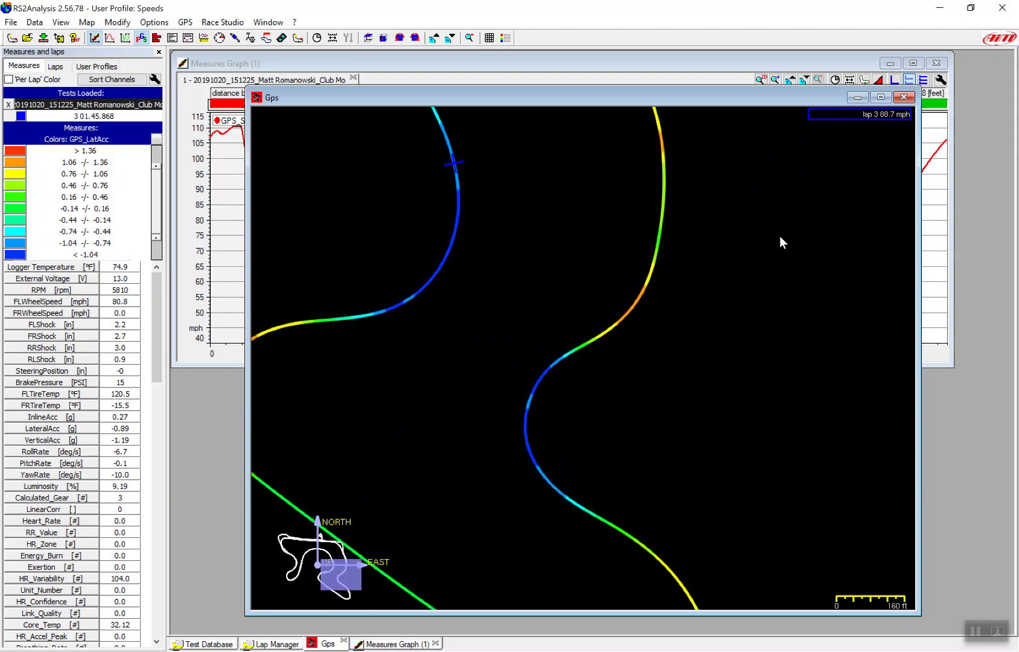
{"action": "left_click_drag", "start_coordinate": [533, 227], "coordinate": [579, 265]}
{"action": "scroll", "coordinate": [547, 226], "scroll_direction": "up", "scroll_amount": 2}
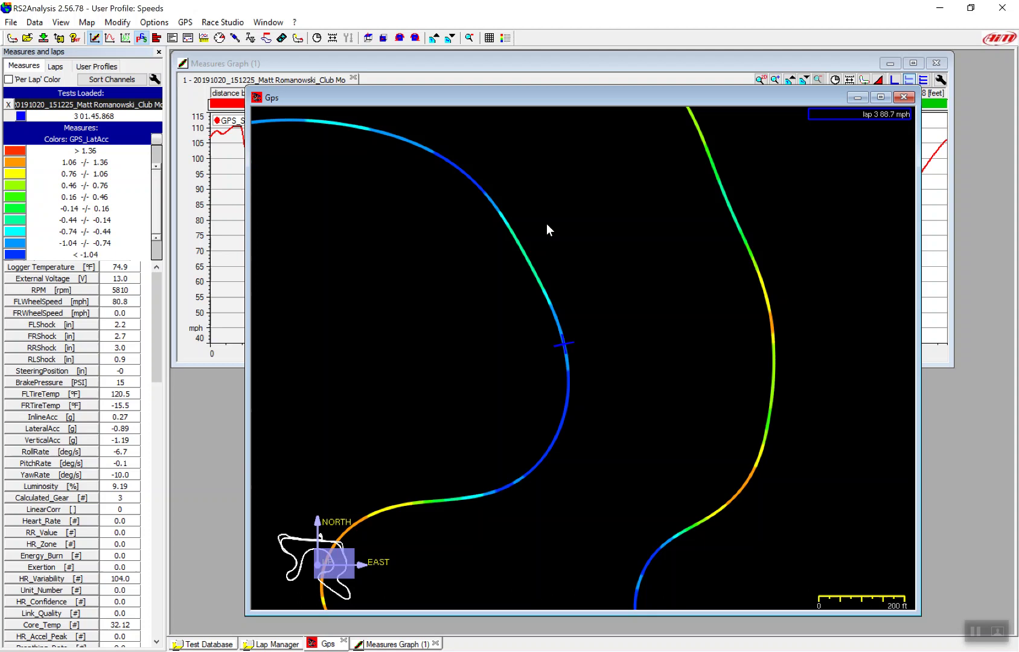
{"action": "left_click_drag", "start_coordinate": [547, 225], "coordinate": [499, 408]}
{"action": "scroll", "coordinate": [459, 225], "scroll_direction": "up", "scroll_amount": 1}
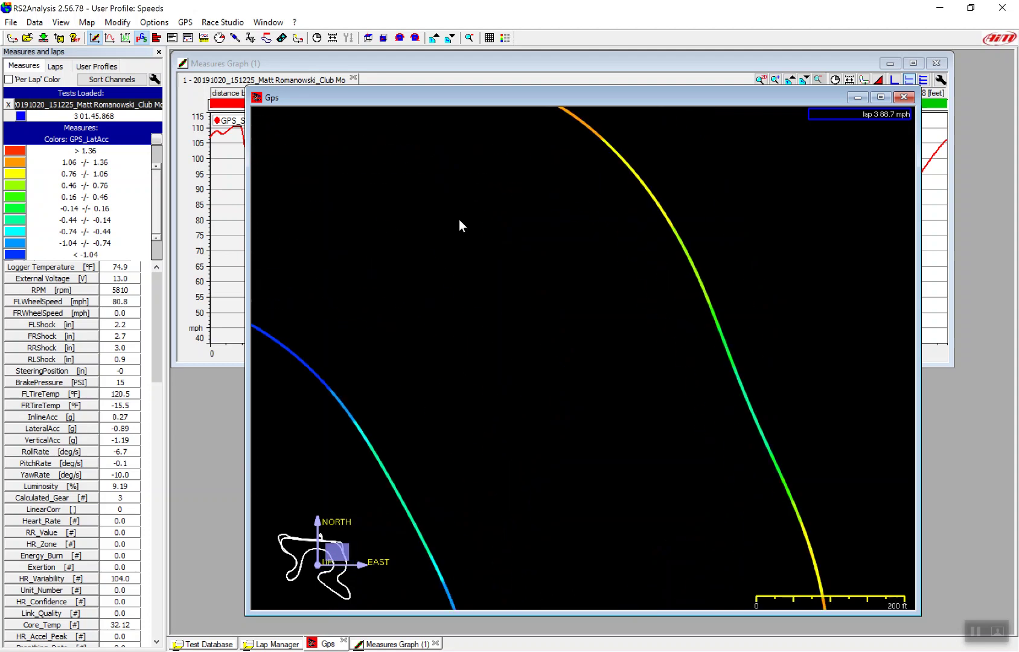
{"action": "left_click_drag", "start_coordinate": [459, 225], "coordinate": [453, 444]}
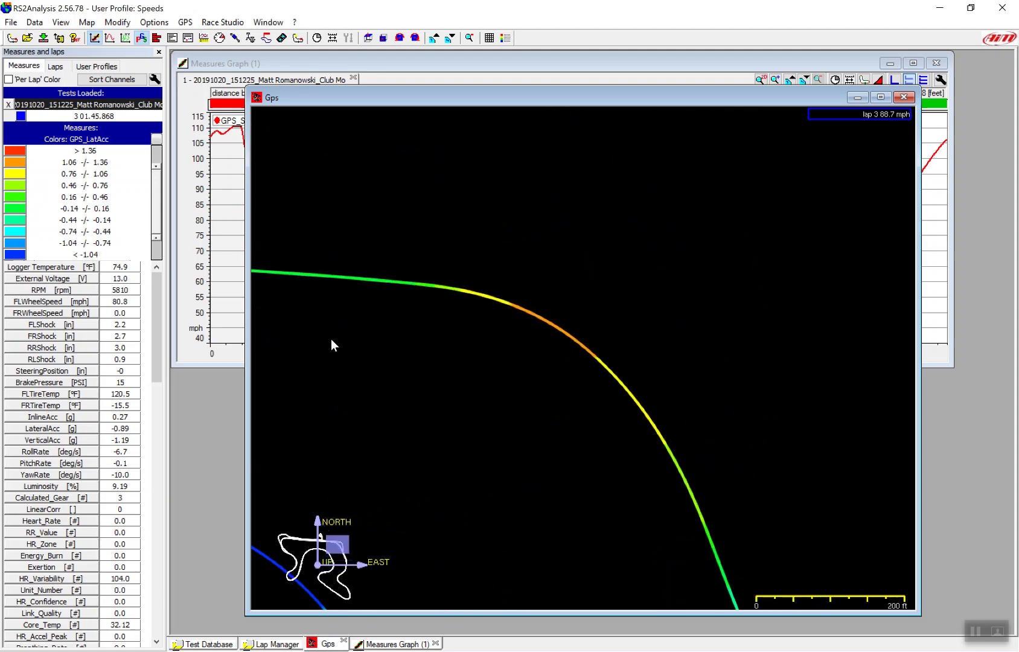
{"action": "scroll", "coordinate": [331, 340], "scroll_direction": "up", "scroll_amount": 2}
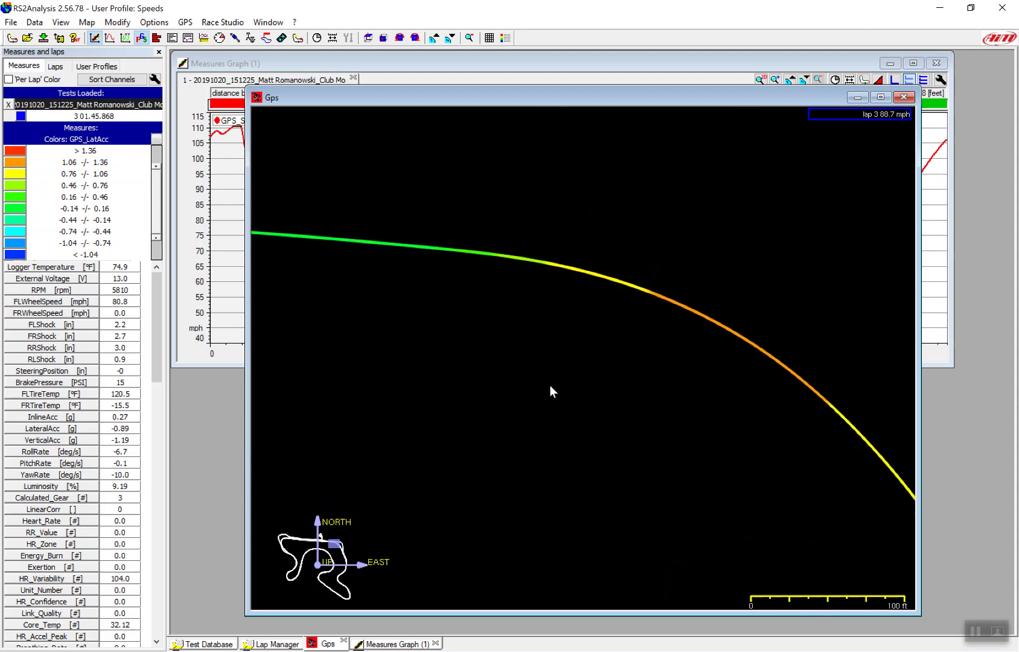
{"action": "left_click_drag", "start_coordinate": [550, 386], "coordinate": [689, 396]}
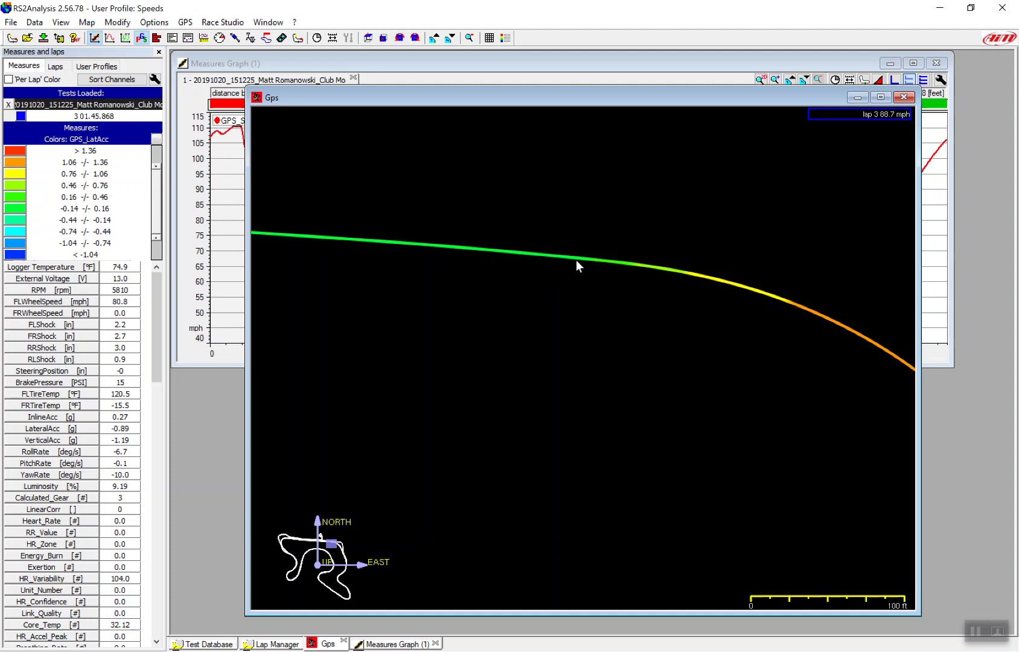
- Change the lateral-acceleration band width from 0.30 to 0.1 g
{"action": "double_click", "coordinate": [17, 189]}
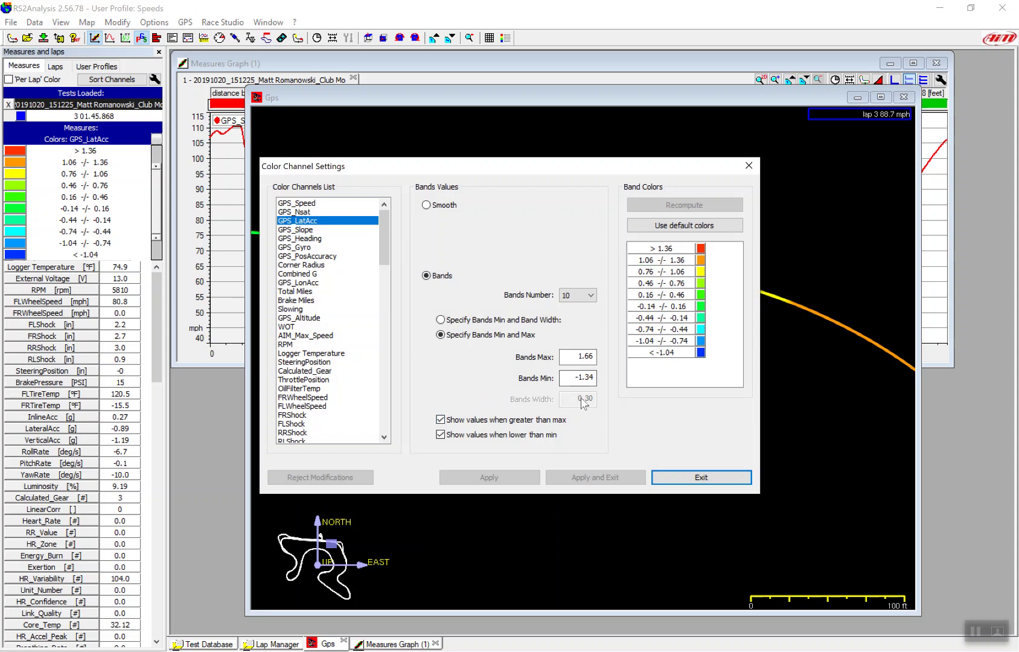
{"action": "left_click", "coordinate": [474, 321]}
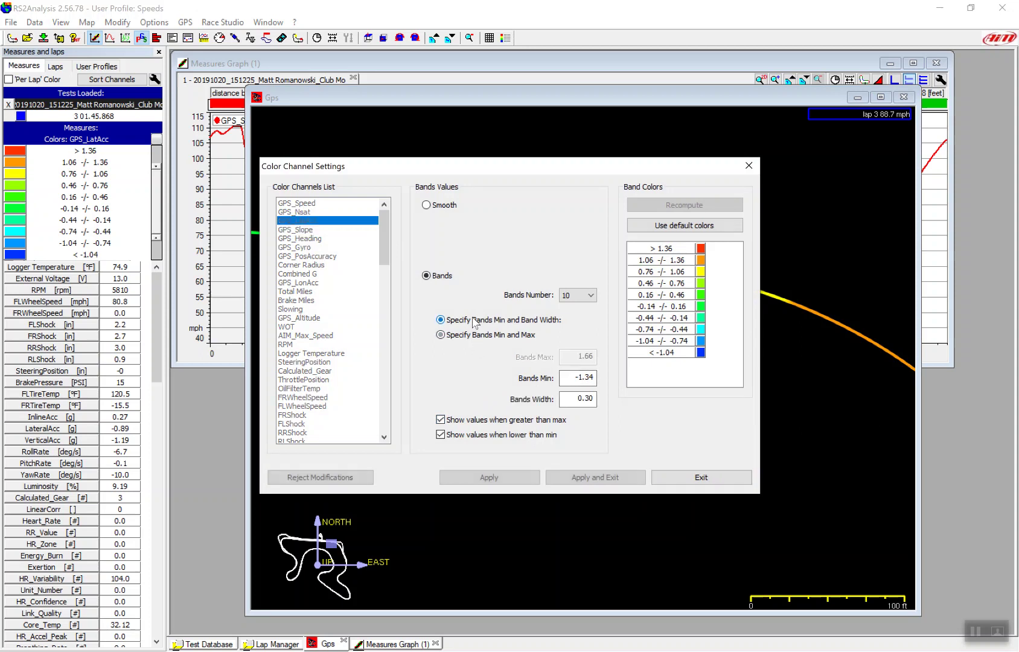
{"action": "double_click", "coordinate": [573, 399]}
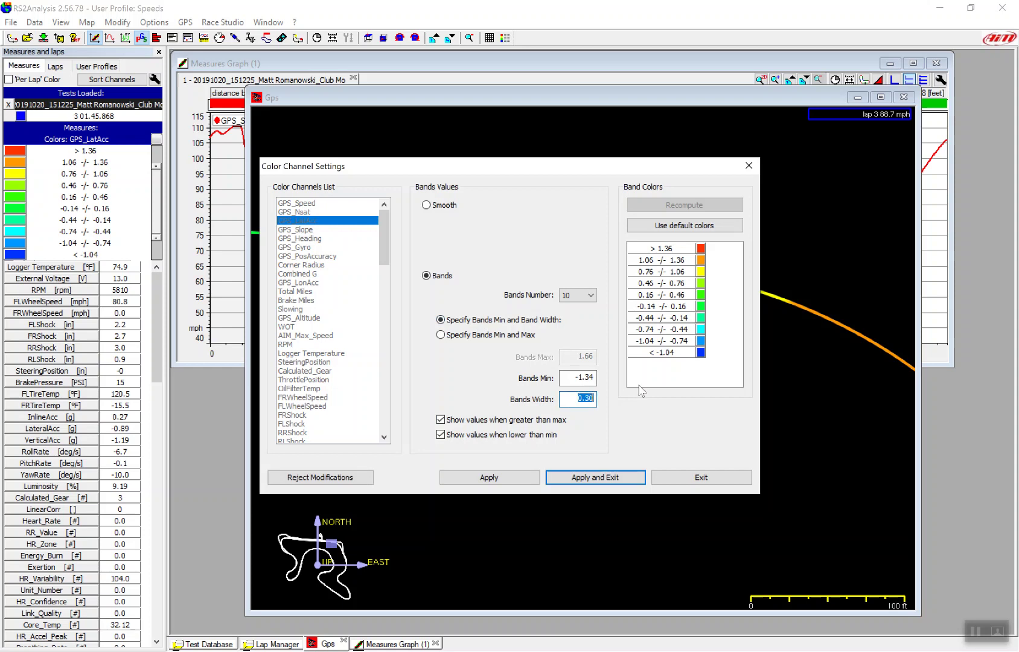
{"action": "left_click", "coordinate": [585, 398]}
{"action": "double_click", "coordinate": [585, 398]}
{"action": "key", "text": "BackSpace"}
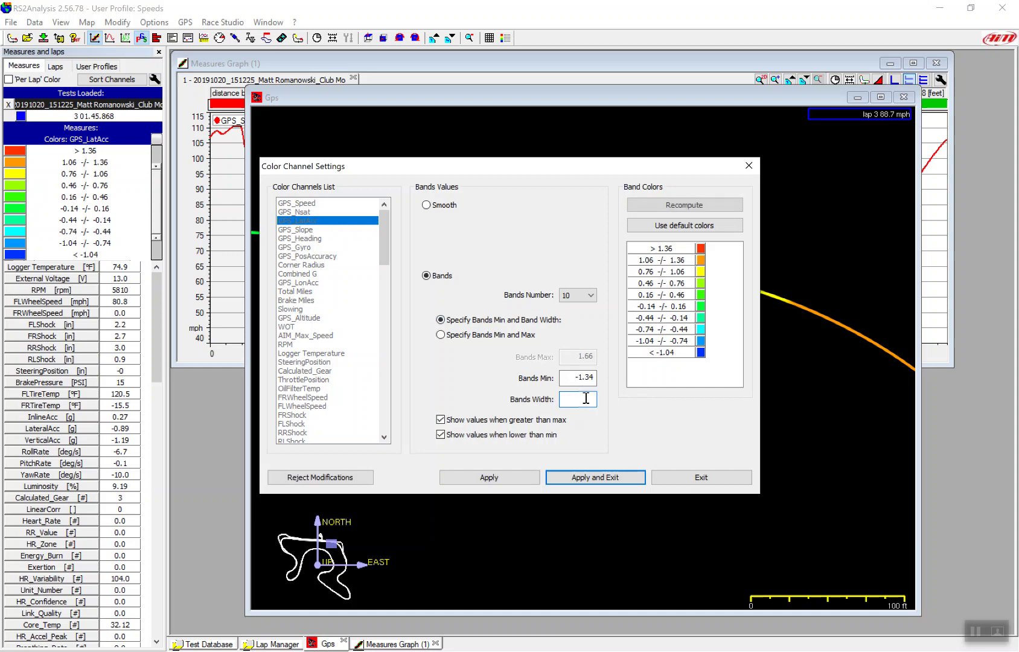
{"action": "type", "text": ".1"}
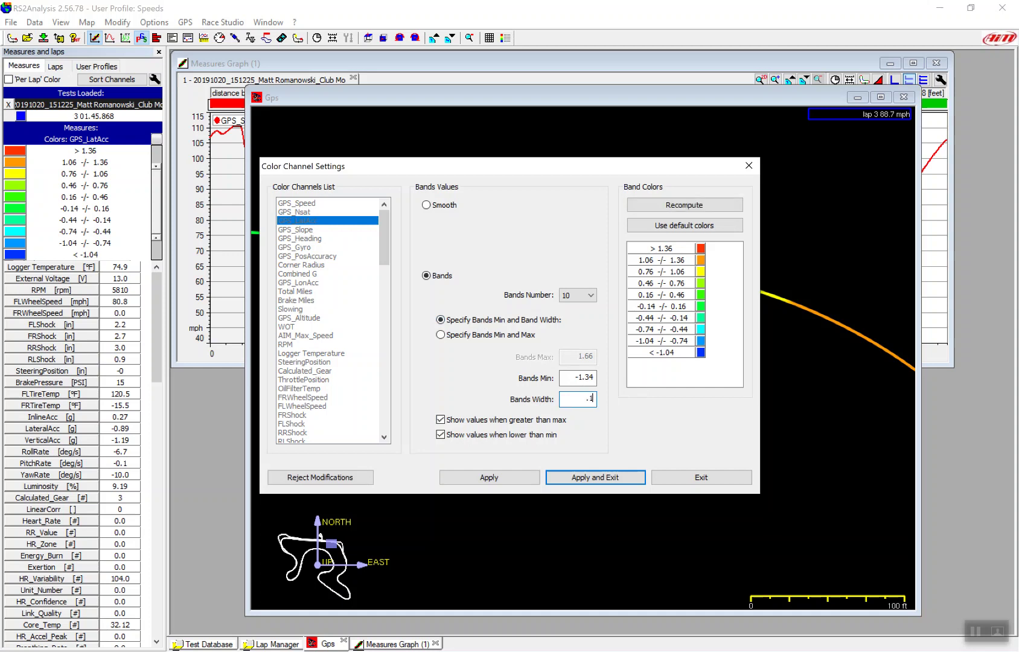
{"action": "left_click", "coordinate": [570, 476]}
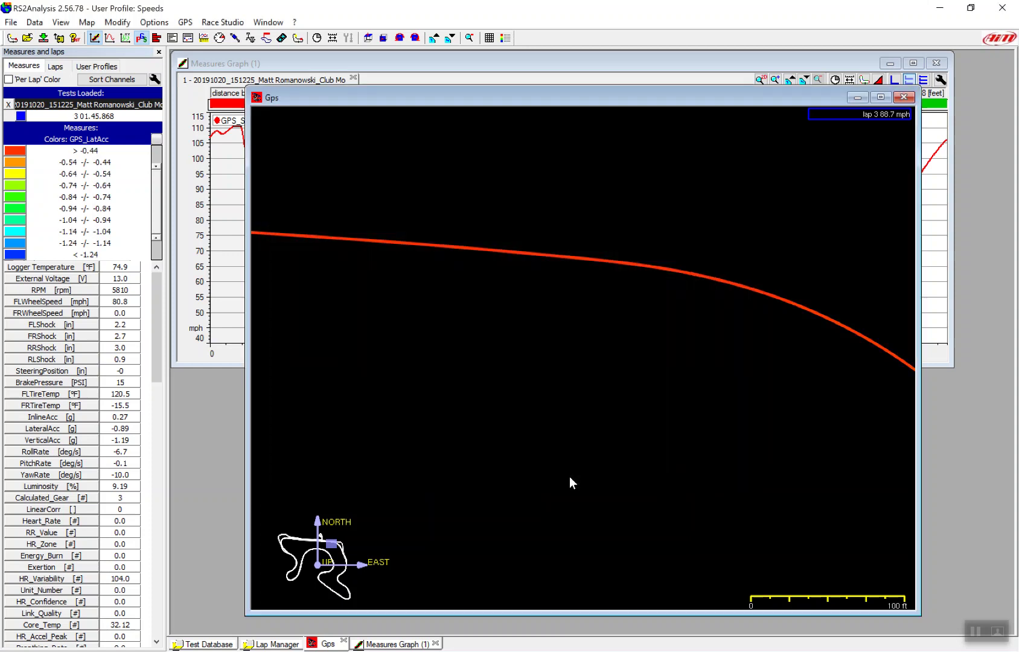
- Band GPS_LatAcc by minimum -1.34 and maximum 1.39 (0.27 g steps), then reopen the colour settings
{"action": "scroll", "coordinate": [617, 409], "scroll_direction": "down", "scroll_amount": 3}
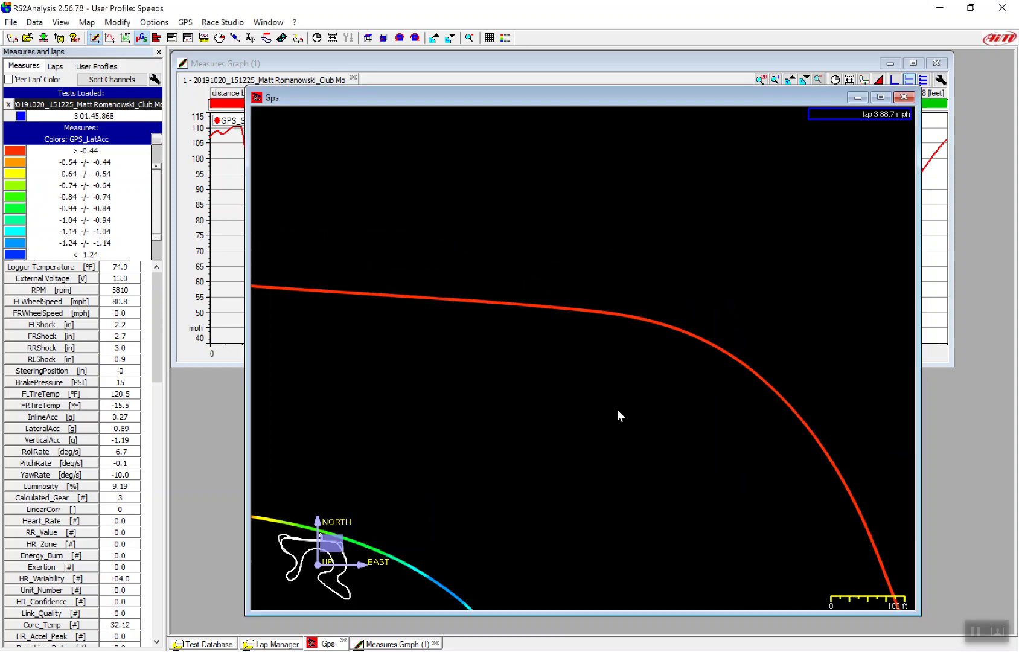
{"action": "left_click_drag", "start_coordinate": [617, 409], "coordinate": [617, 273]}
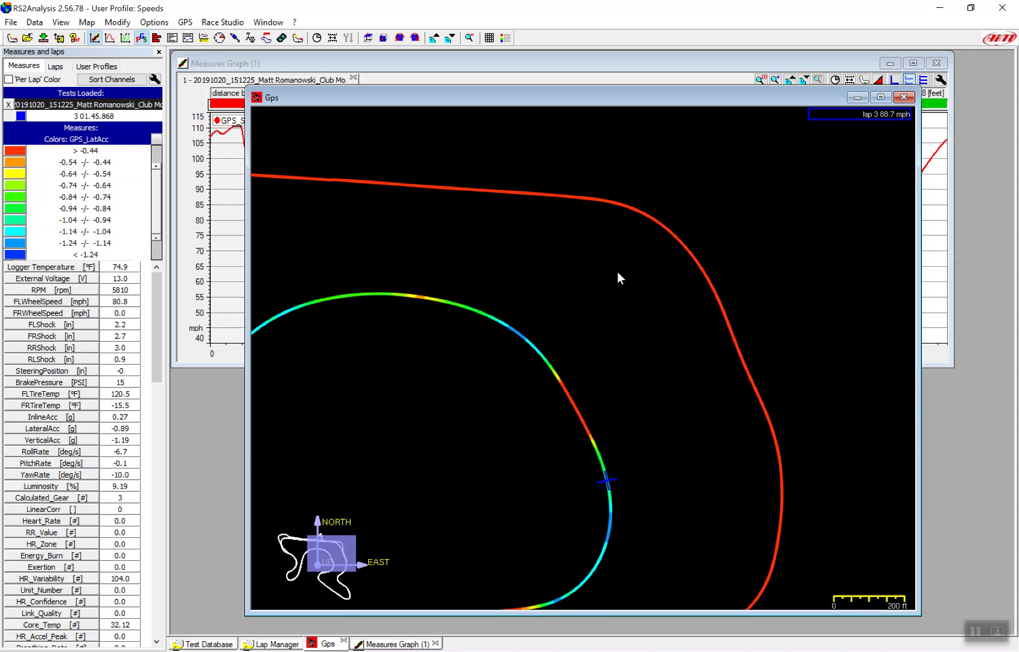
{"action": "left_click", "coordinate": [18, 208]}
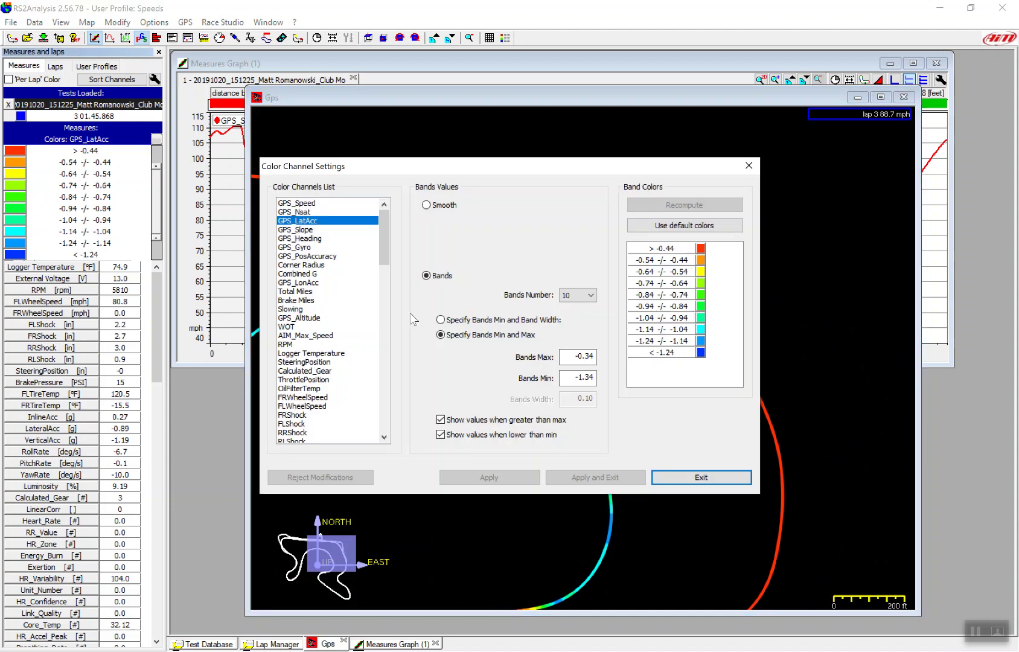
{"action": "left_click", "coordinate": [440, 320]}
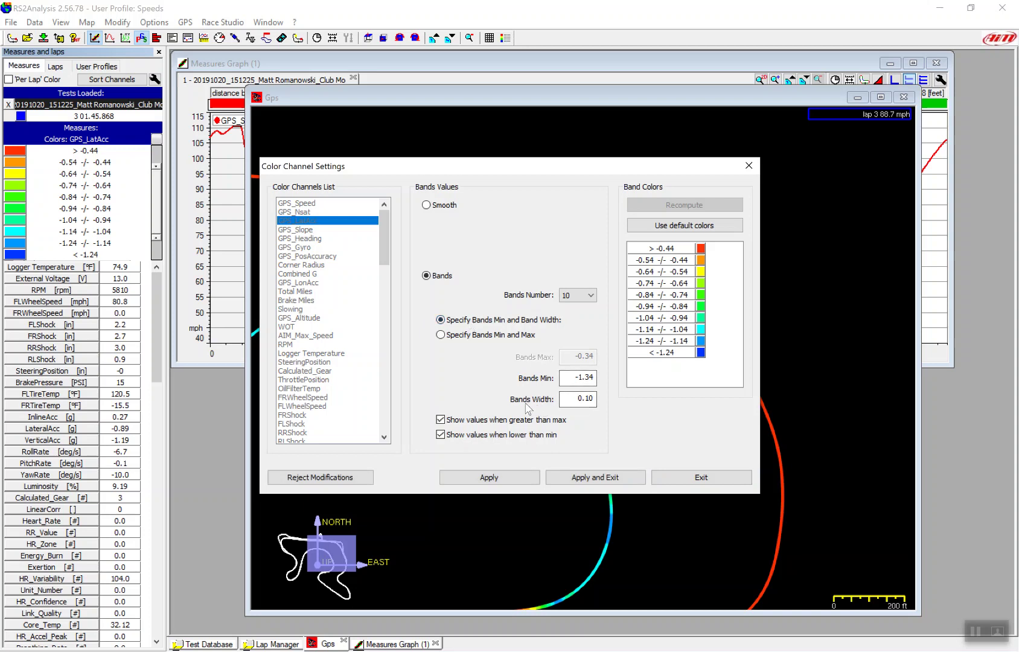
{"action": "left_click", "coordinate": [494, 339]}
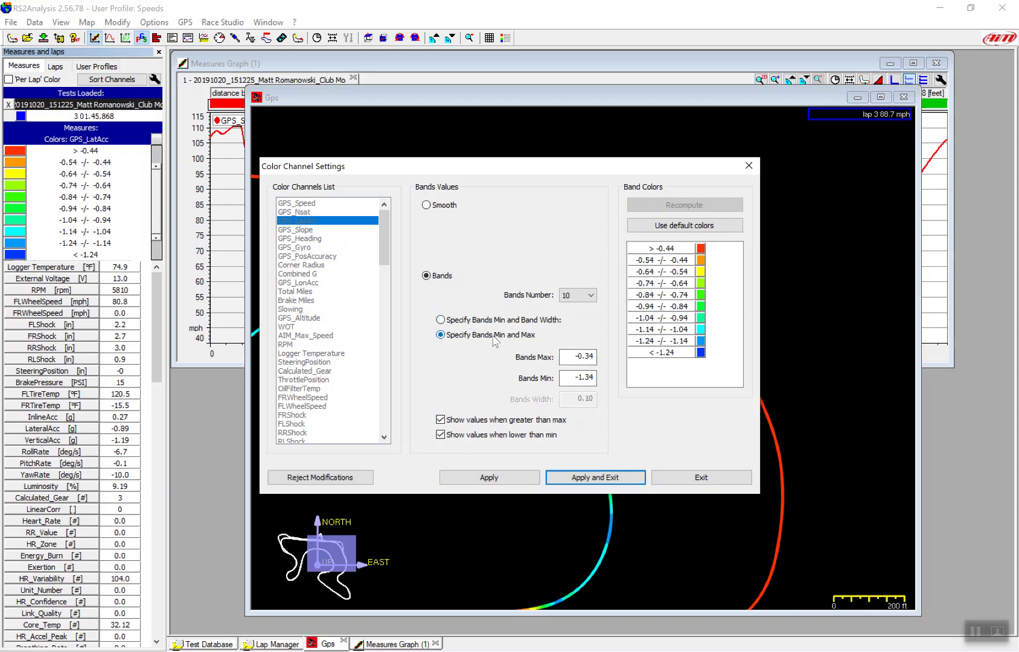
{"action": "left_click", "coordinate": [567, 477]}
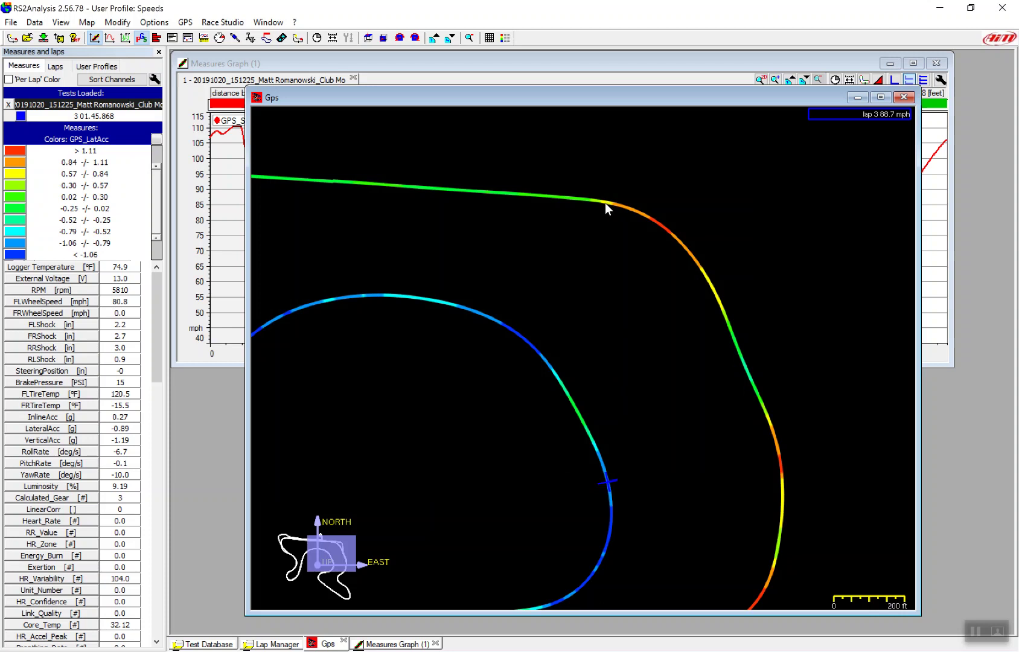
{"action": "left_click", "coordinate": [17, 212]}
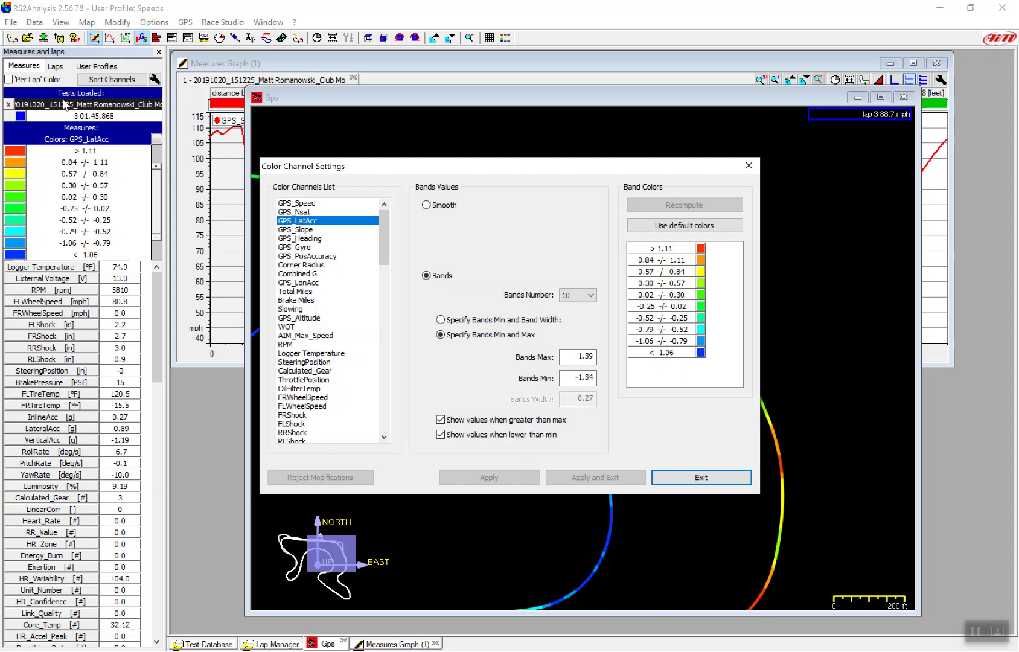
- Restore a smooth GPS_LatAcc gradient and shrink the map to reveal the speed graph
{"action": "left_click", "coordinate": [427, 206]}
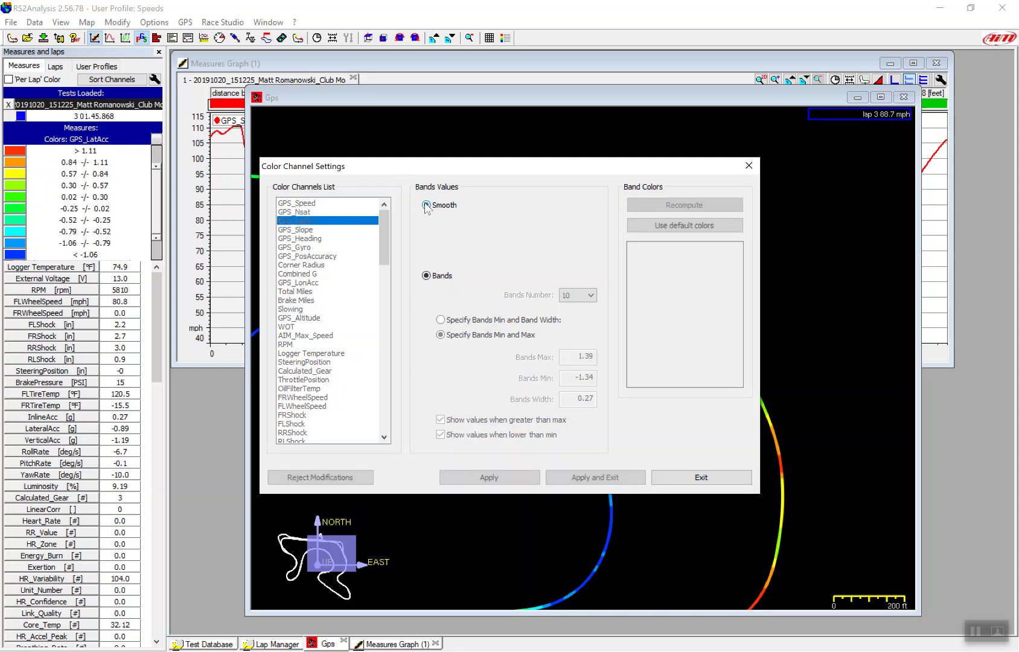
{"action": "left_click", "coordinate": [597, 477]}
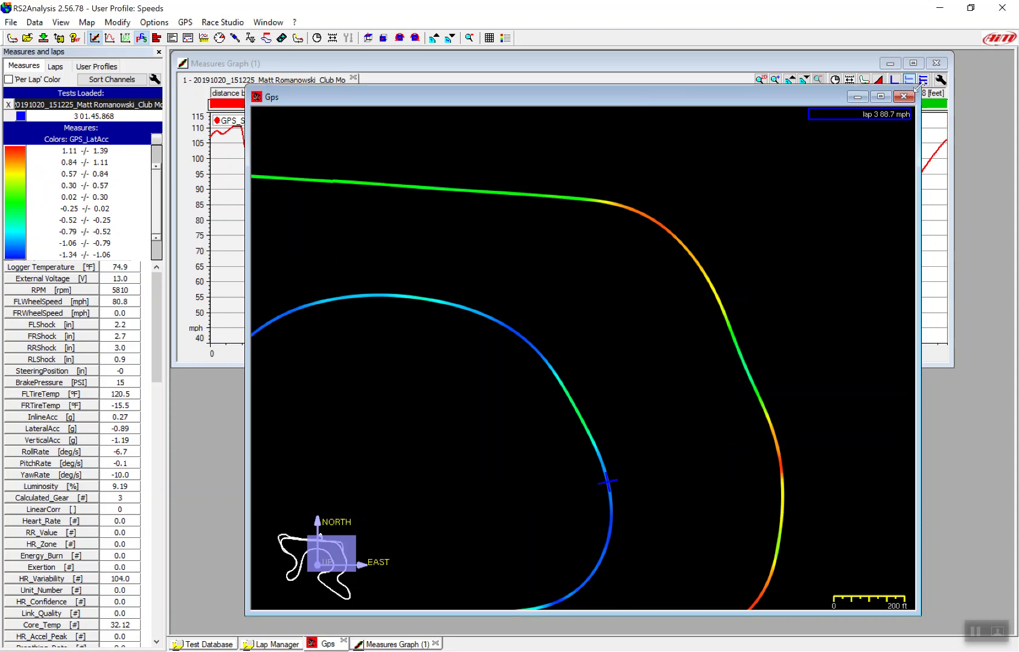
{"action": "left_click_drag", "start_coordinate": [919, 87], "coordinate": [940, 376]}
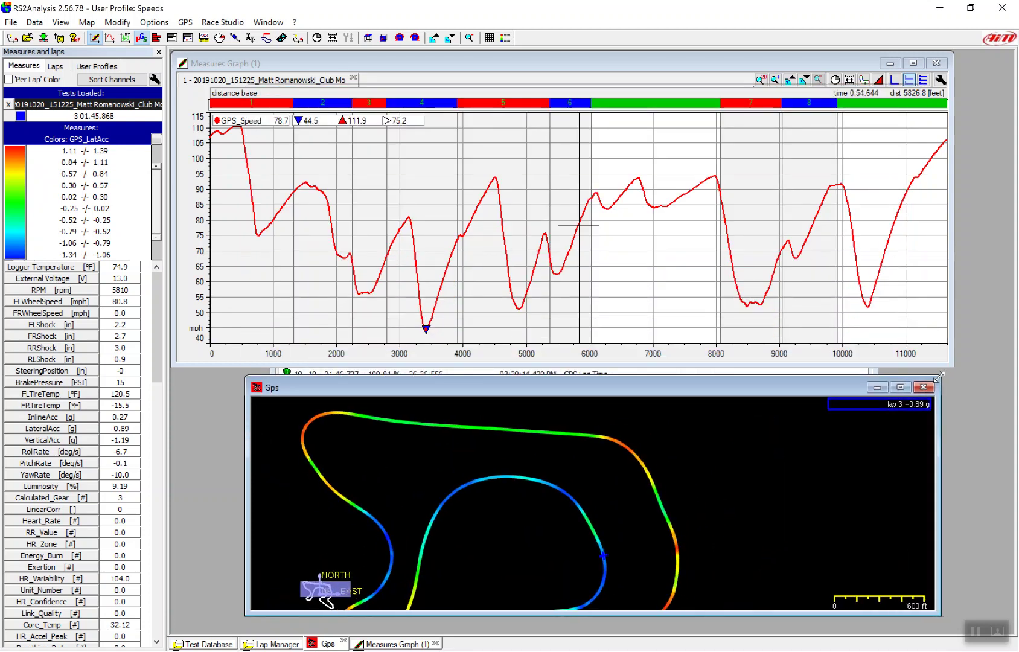
- Add the GPS_LatAcc trace (-1.34 to 1.39) to the GPS_Speed measures graph
{"action": "left_click", "coordinate": [220, 278]}
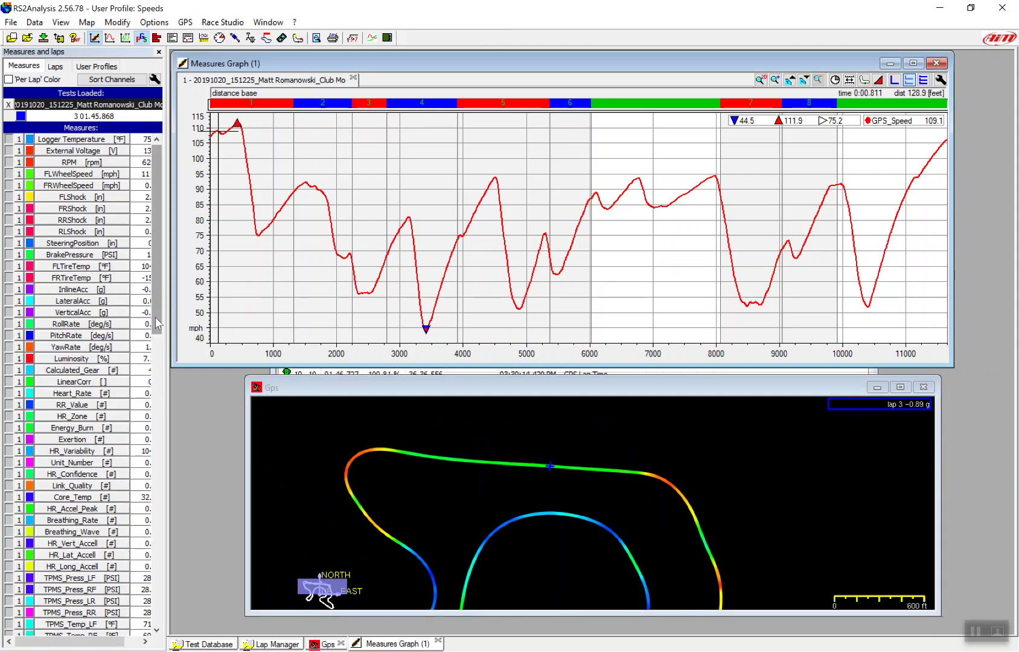
{"action": "left_click_drag", "start_coordinate": [158, 324], "coordinate": [151, 536]}
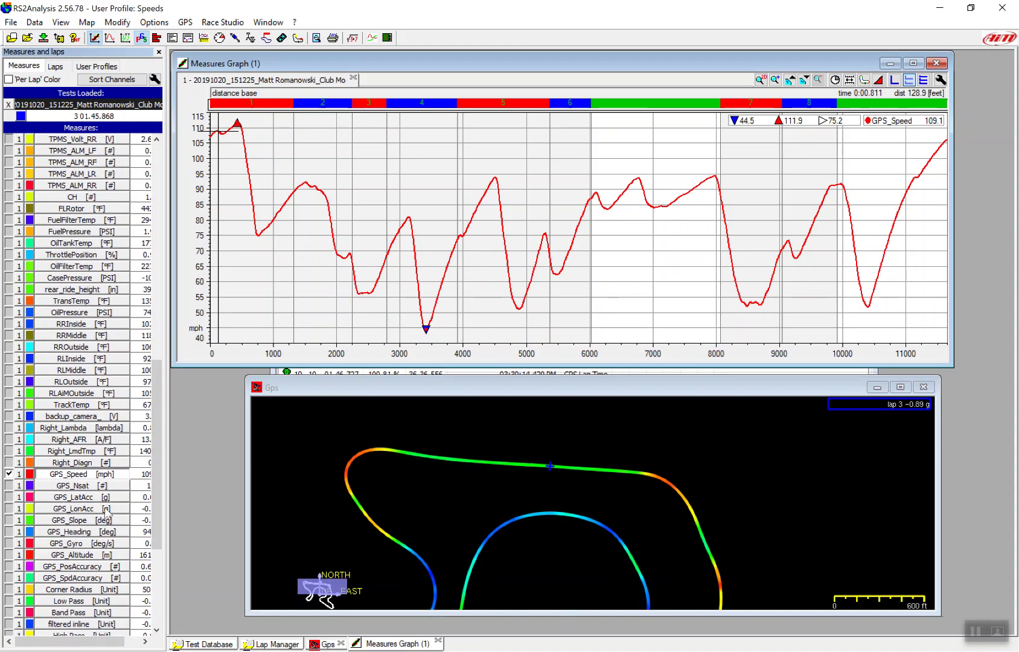
{"action": "left_click", "coordinate": [72, 500]}
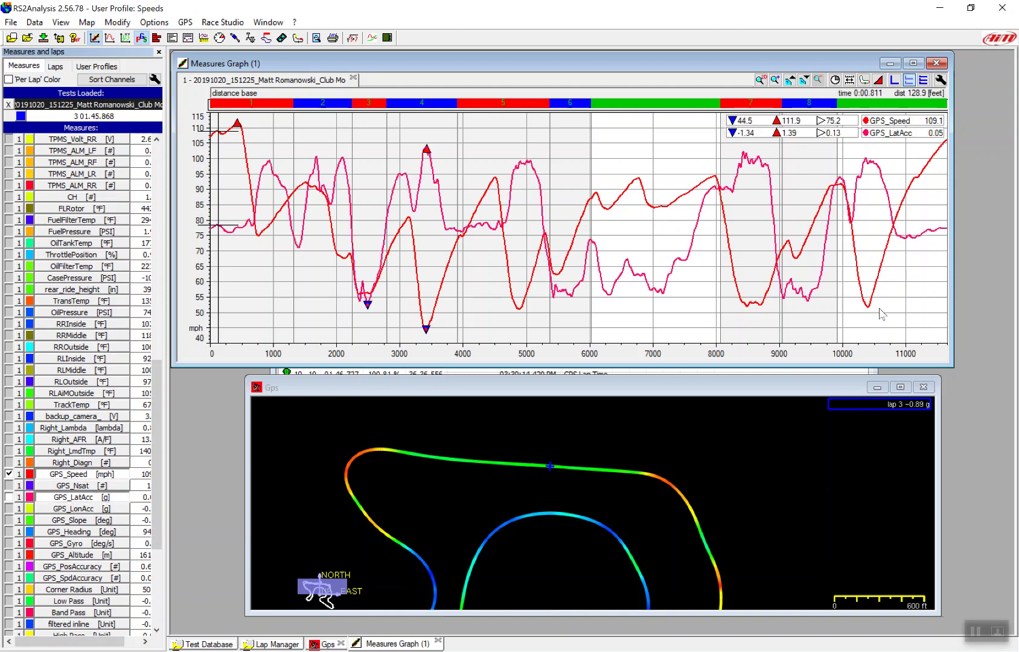
- Split GPS_Speed and GPS_LatAcc into stacked panes and place the cursor at 687.4 ft (84.2 mph)
{"action": "left_click", "coordinate": [925, 81]}
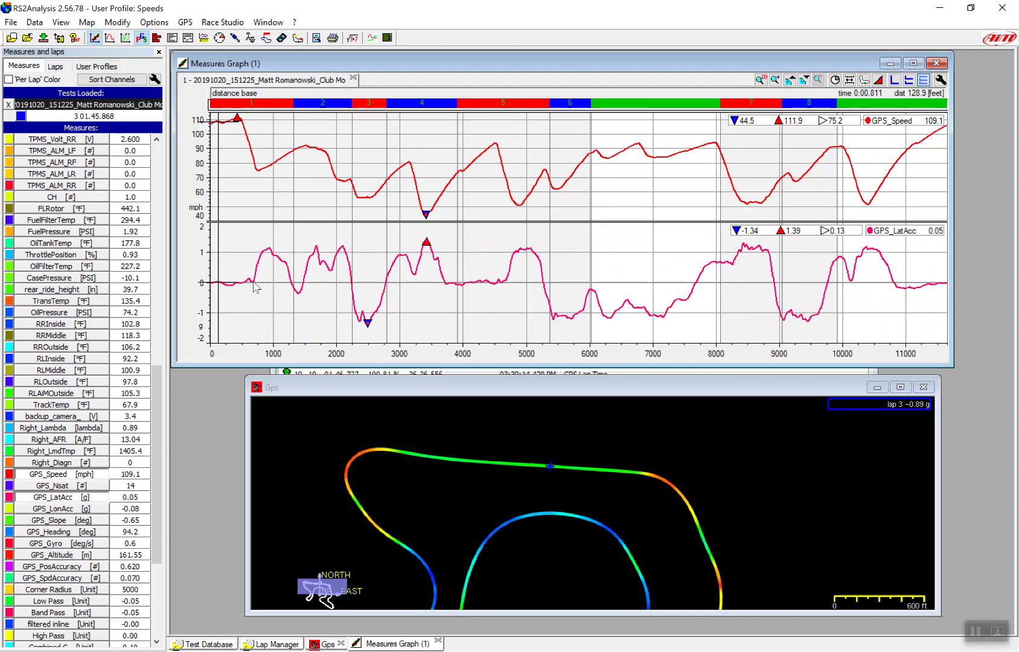
{"action": "left_click", "coordinate": [254, 287]}
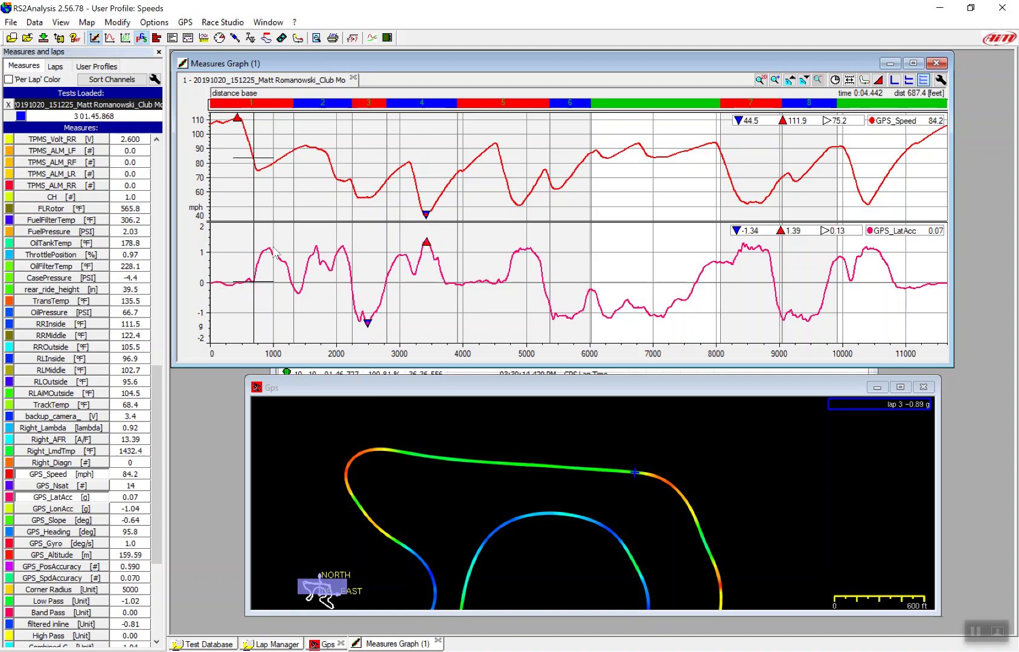
- Zoom the track map and step the cursor through the first corner's braking dip, apex and exit
{"action": "scroll", "coordinate": [616, 479], "scroll_direction": "up", "scroll_amount": 3}
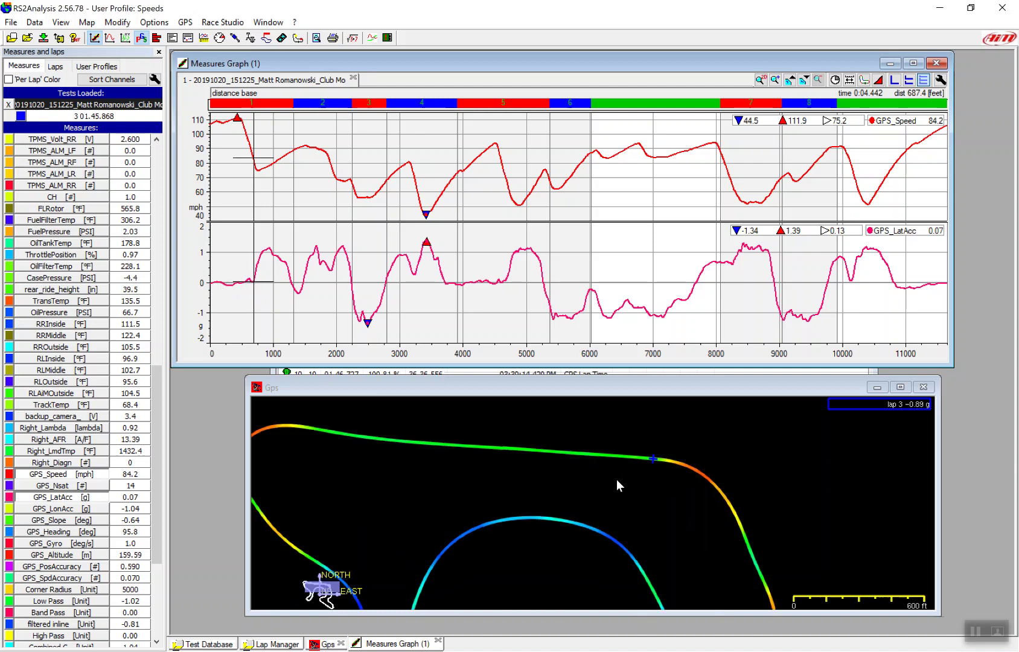
{"action": "left_click", "coordinate": [518, 507]}
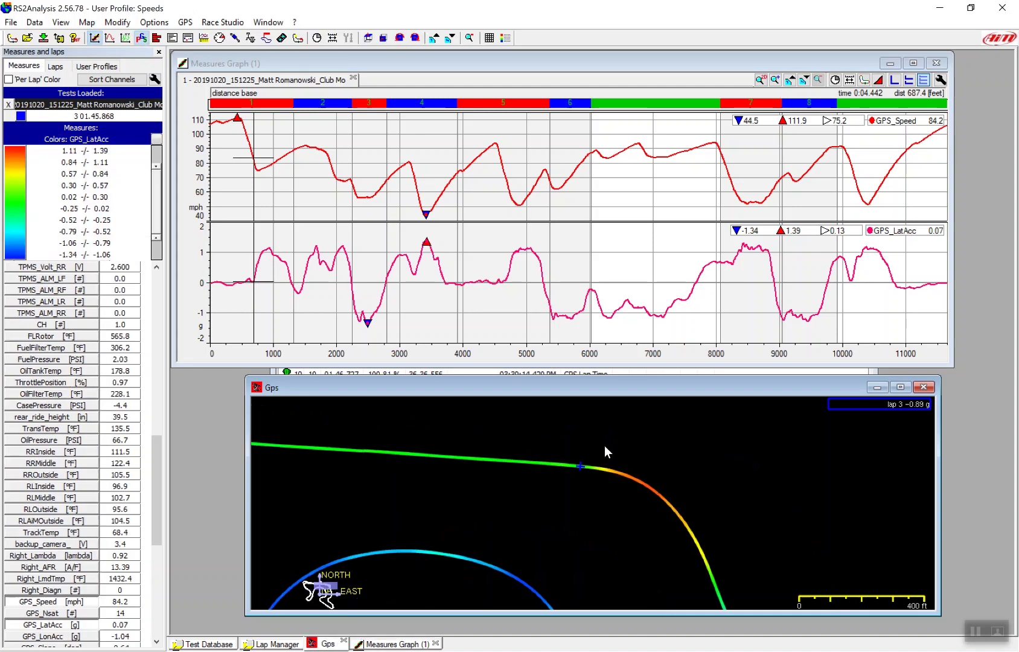
{"action": "scroll", "coordinate": [604, 445], "scroll_direction": "up", "scroll_amount": 3}
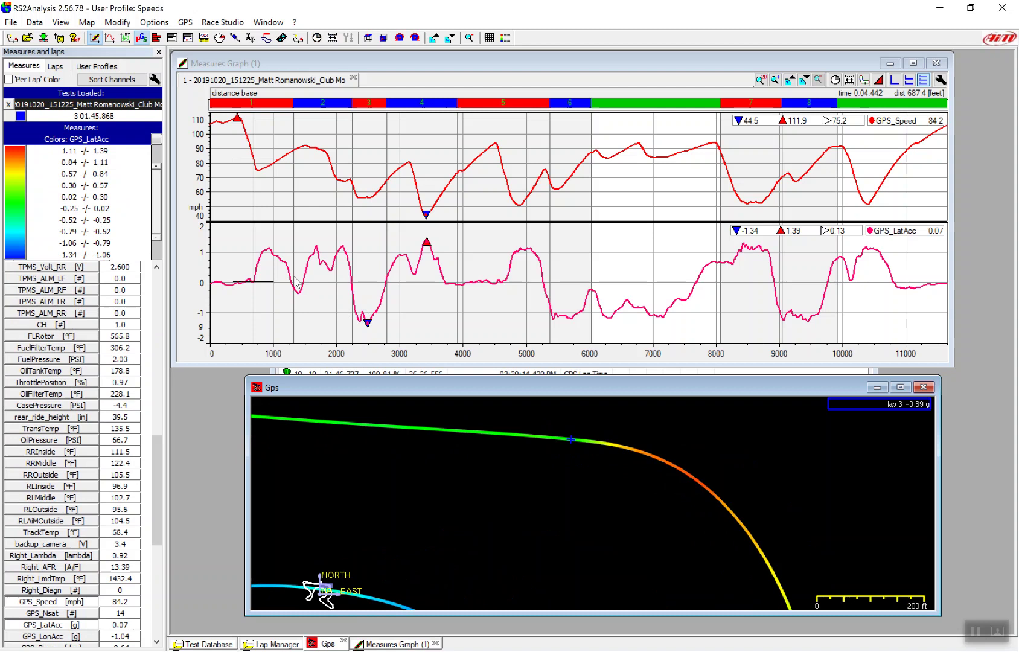
{"action": "left_click", "coordinate": [259, 269]}
{"action": "left_click", "coordinate": [263, 259]}
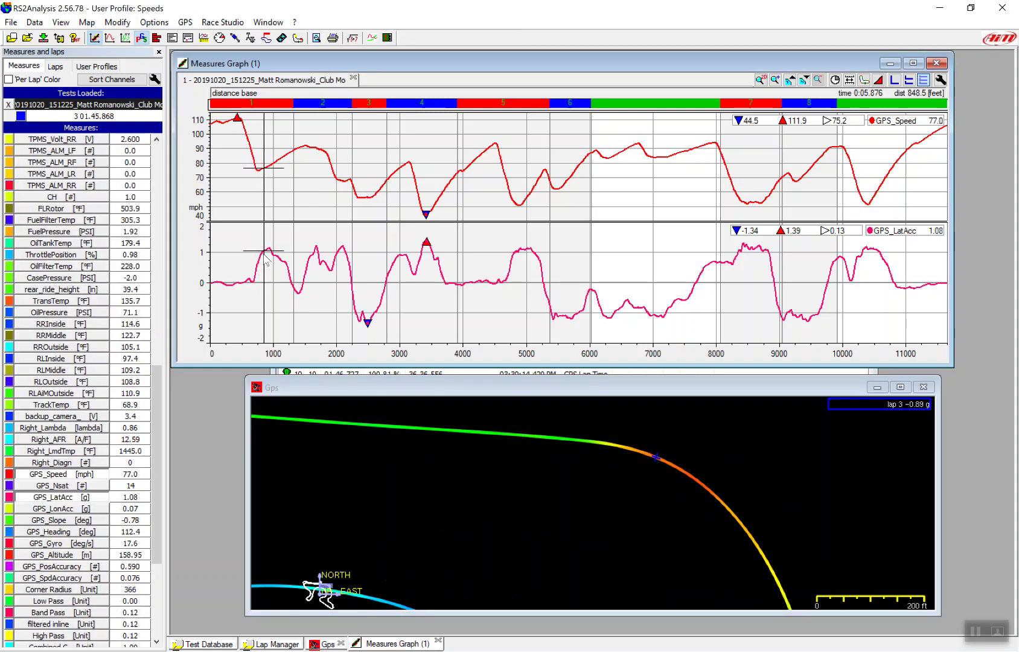
{"action": "left_click", "coordinate": [268, 256]}
{"action": "left_click", "coordinate": [287, 270]}
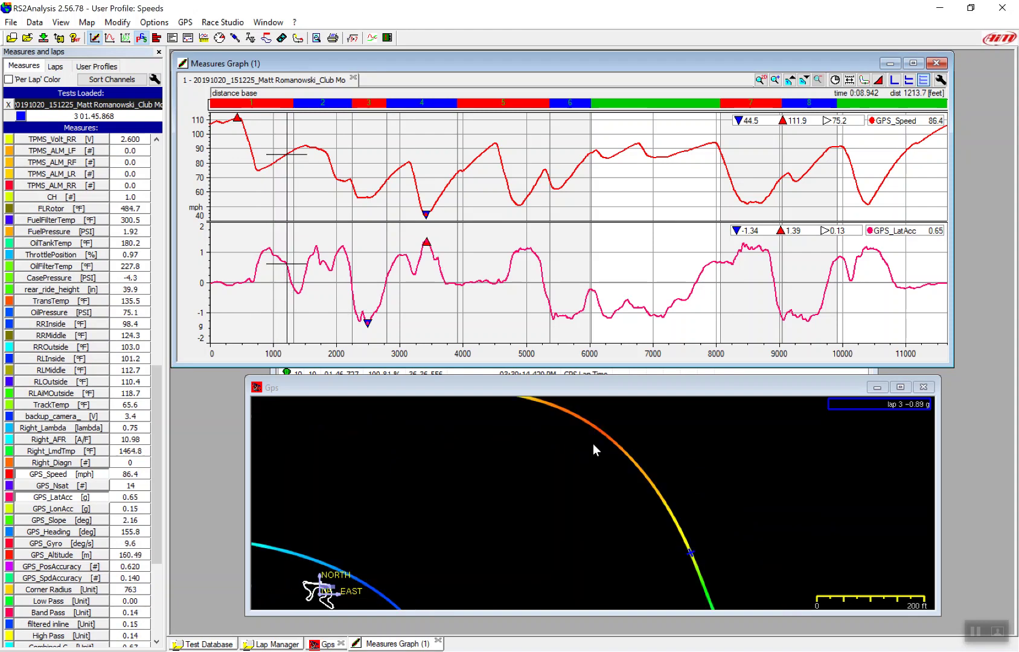
- Move the cursor to the braking zone at 4661 ft (73.1 mph) and zoom the map onto it
{"action": "scroll", "coordinate": [594, 448], "scroll_direction": "down", "scroll_amount": 2}
{"action": "scroll", "coordinate": [592, 443], "scroll_direction": "down", "scroll_amount": 1}
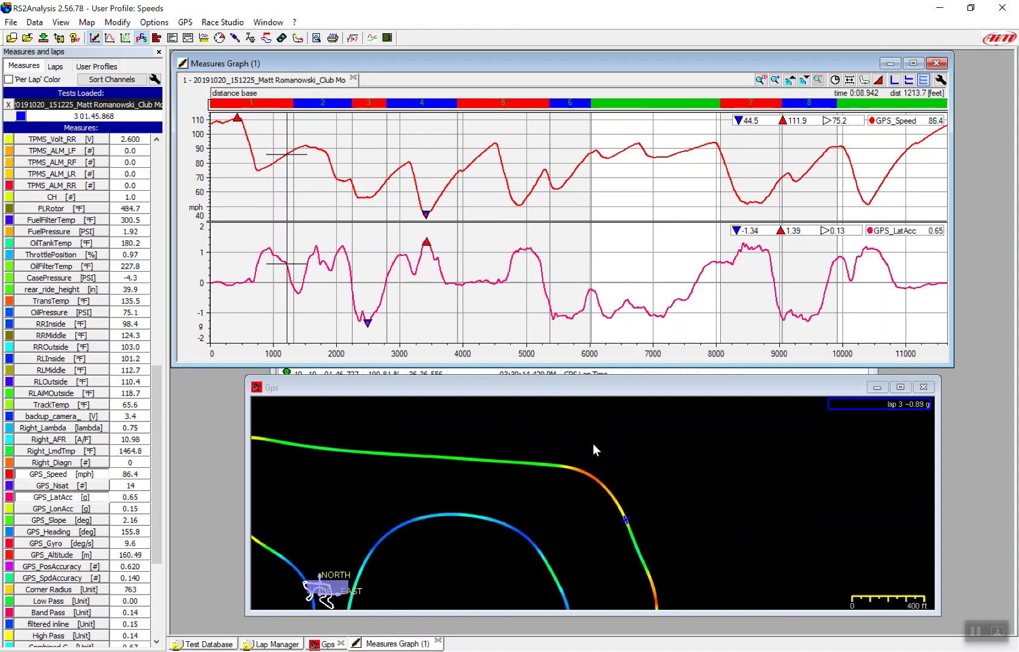
{"action": "left_click", "coordinate": [592, 444]}
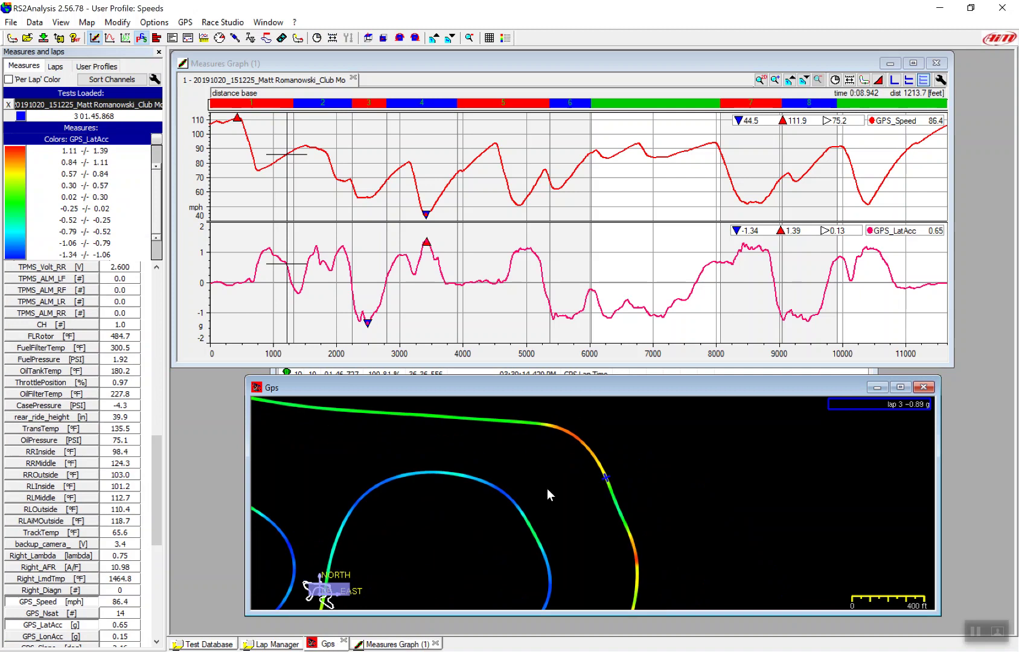
{"action": "left_click", "coordinate": [507, 281]}
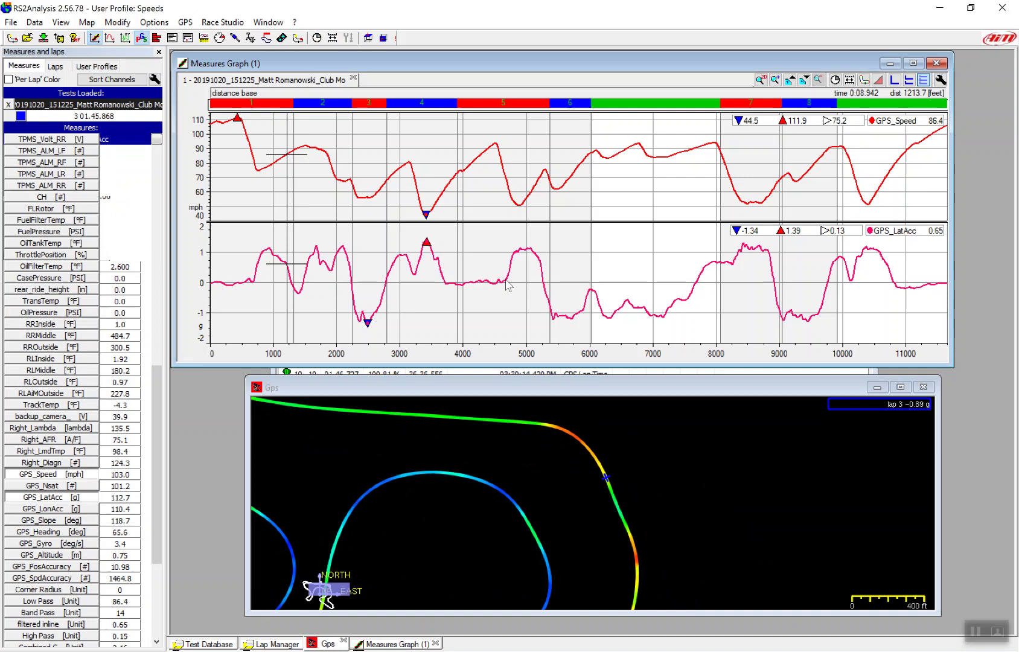
{"action": "left_click", "coordinate": [506, 282]}
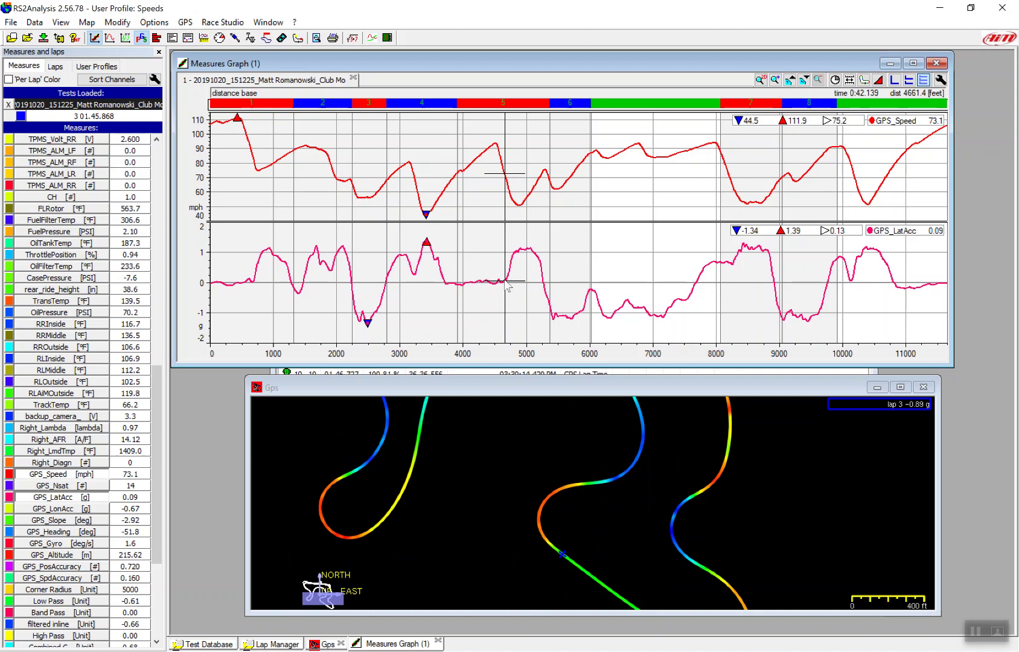
{"action": "scroll", "coordinate": [555, 531], "scroll_direction": "up", "scroll_amount": 2}
{"action": "left_click", "coordinate": [541, 551]}
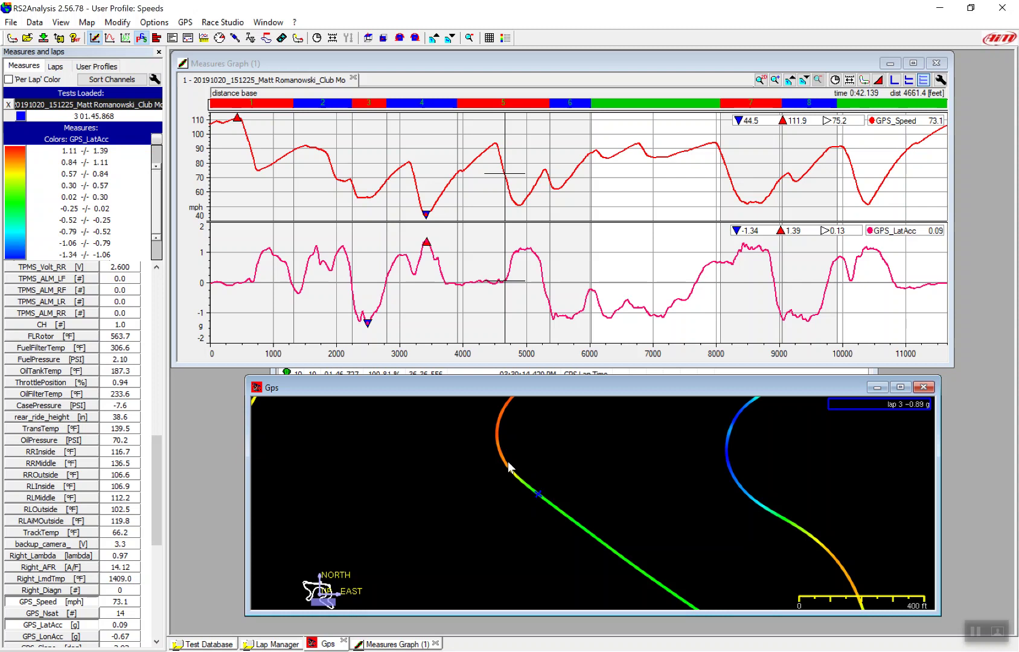
- Change the track colouring channel from GPS_LatAcc to GPS_LonAcc and apply it
{"action": "double_click", "coordinate": [27, 212]}
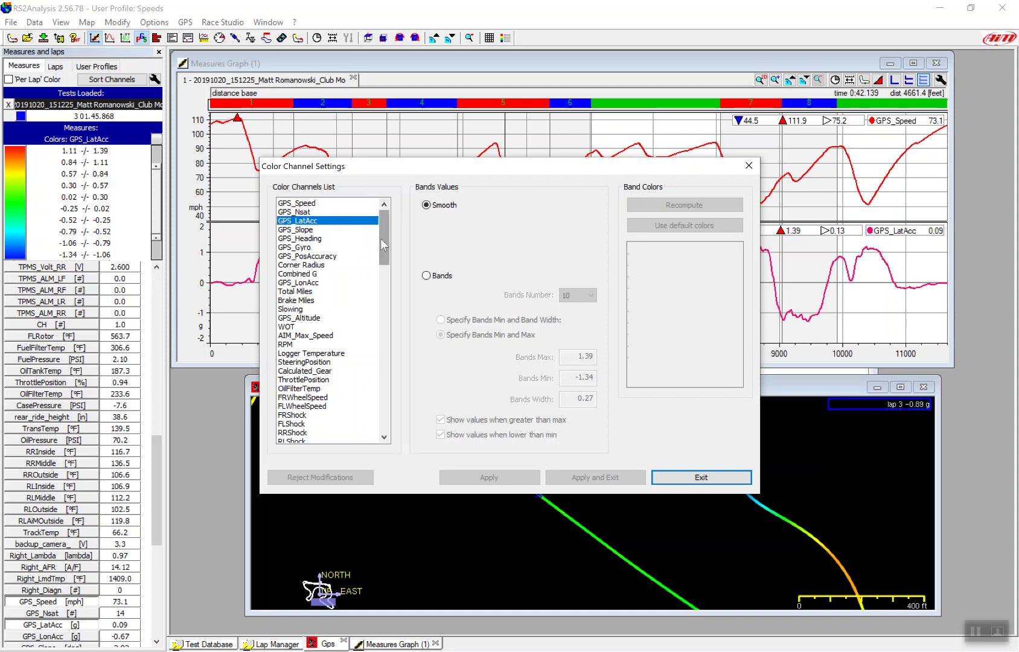
{"action": "left_click", "coordinate": [317, 282]}
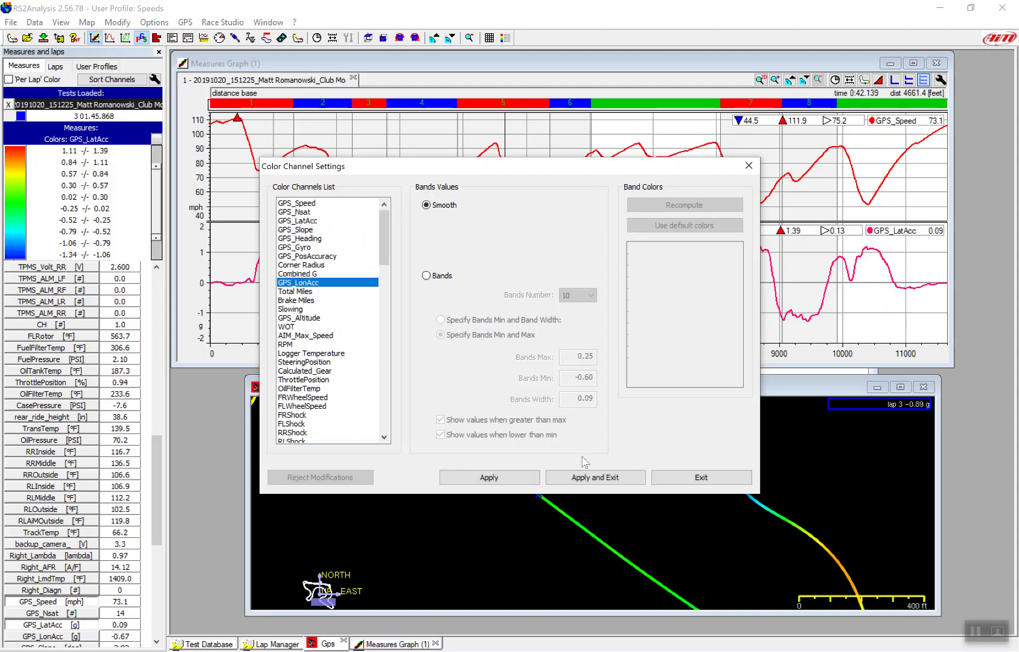
{"action": "left_click", "coordinate": [588, 475]}
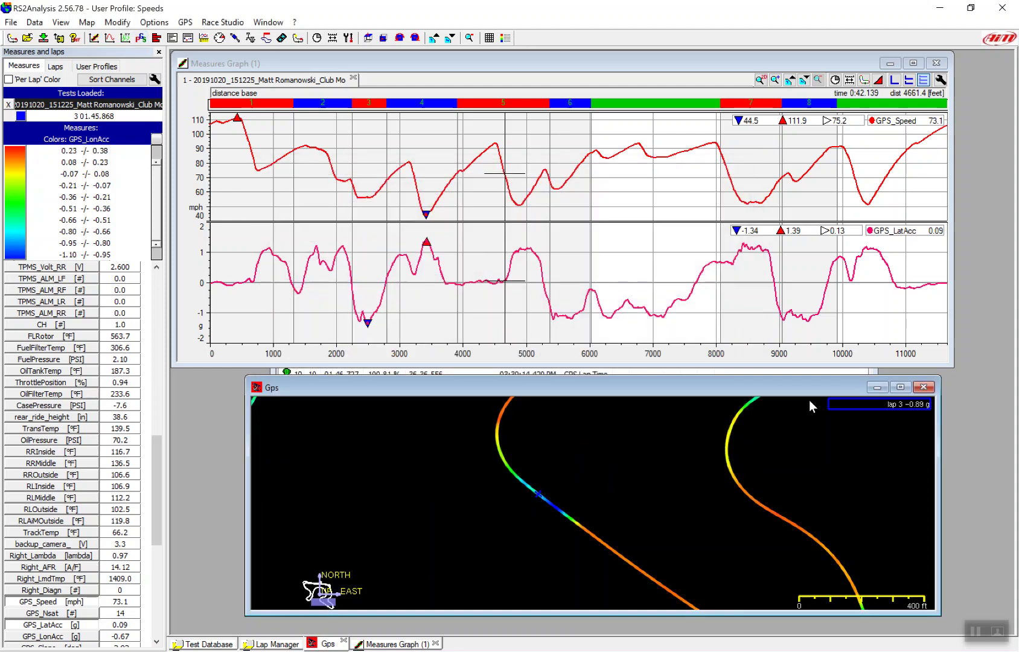
{"action": "left_click_drag", "start_coordinate": [940, 376], "coordinate": [913, 57]}
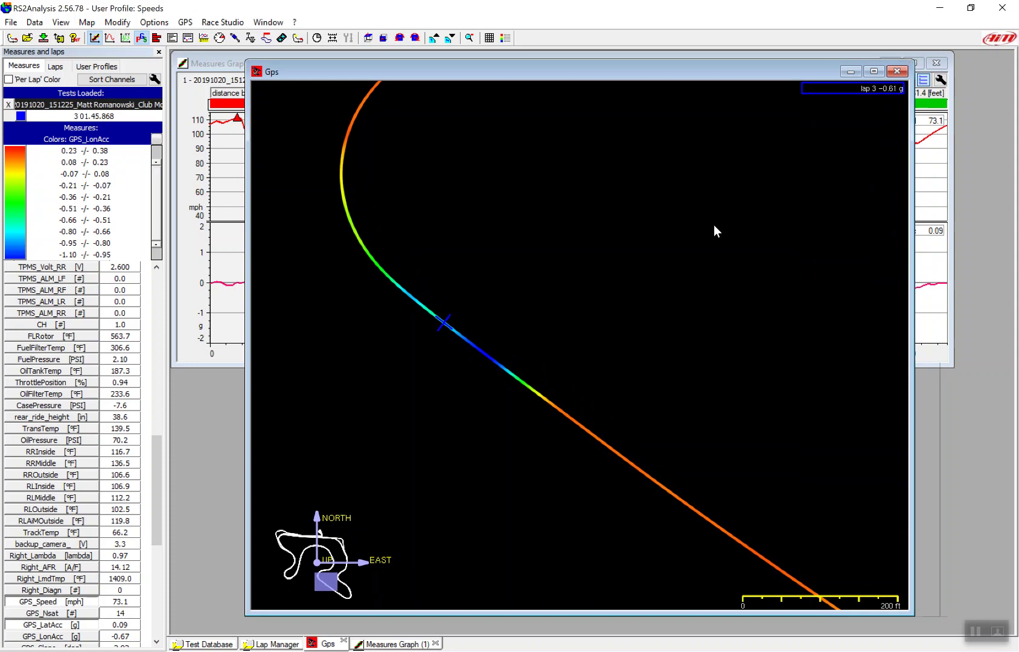
{"action": "scroll", "coordinate": [714, 230], "scroll_direction": "down", "scroll_amount": 3}
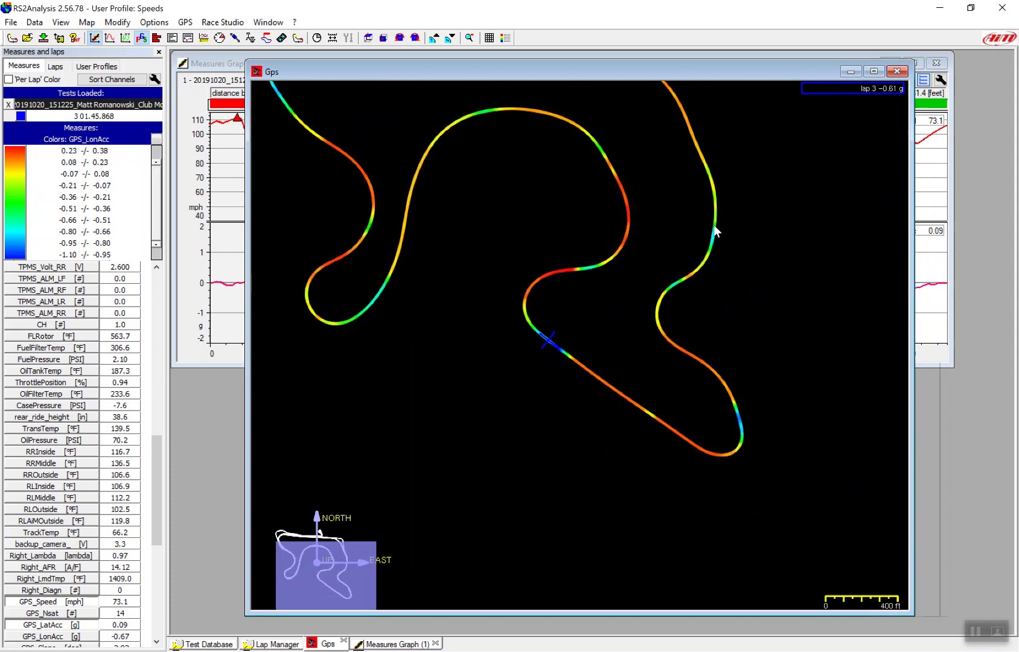
{"action": "left_click_drag", "start_coordinate": [543, 190], "coordinate": [544, 374]}
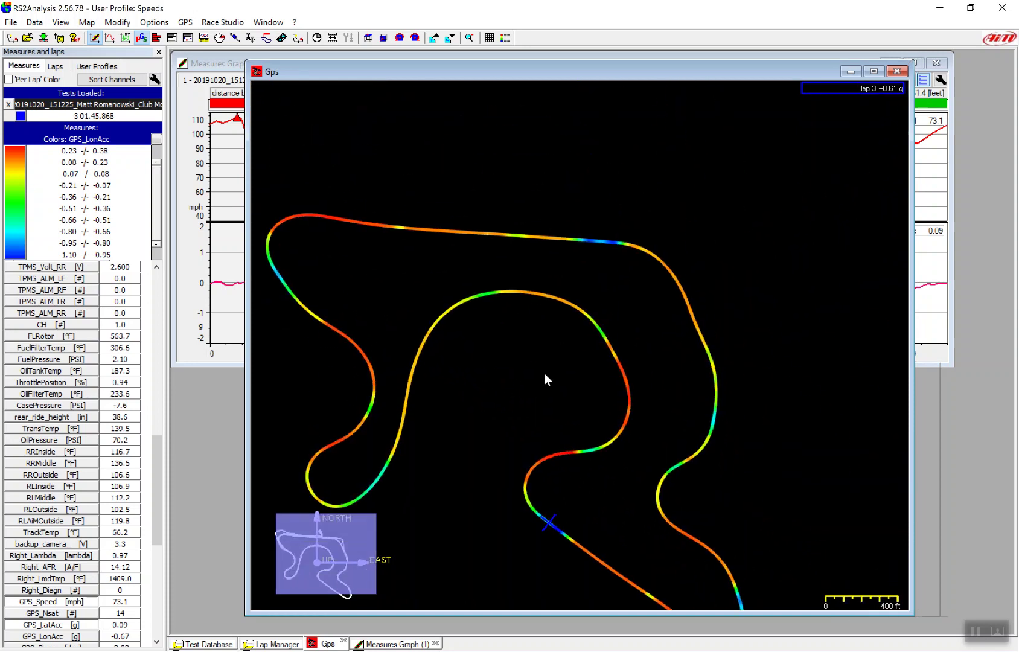
{"action": "scroll", "coordinate": [576, 253], "scroll_direction": "up", "scroll_amount": 3}
{"action": "left_click", "coordinate": [576, 254]}
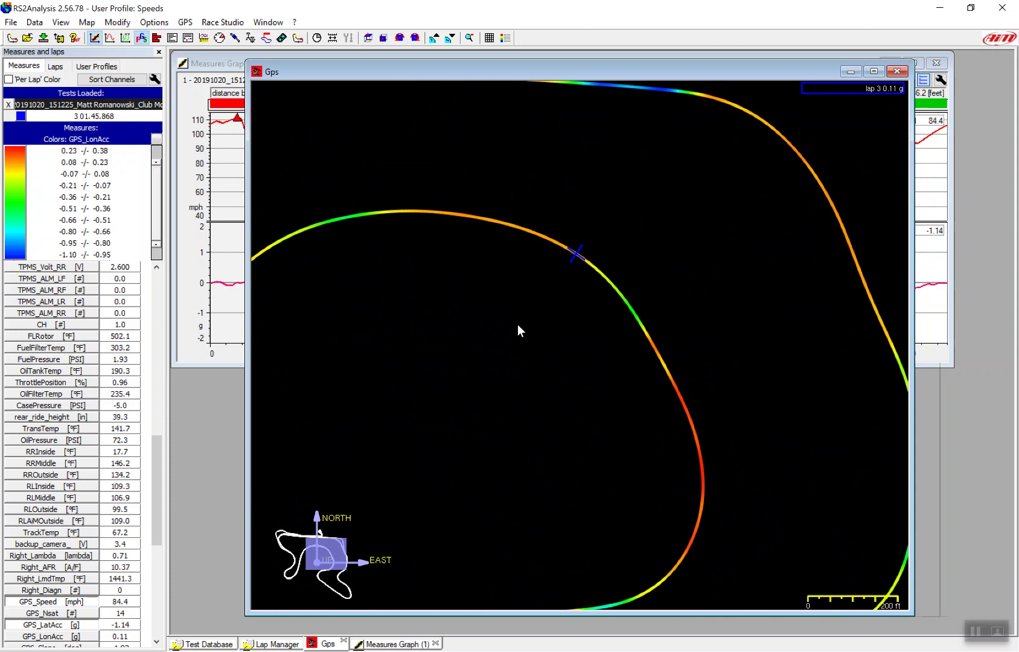
{"action": "left_click_drag", "start_coordinate": [555, 182], "coordinate": [436, 392]}
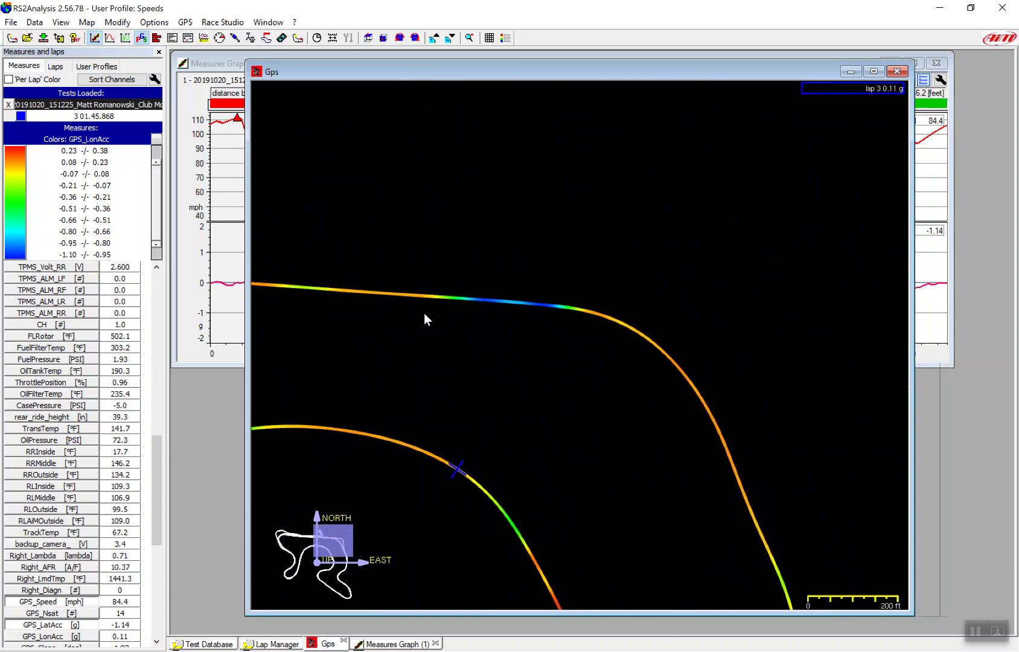
{"action": "double_click", "coordinate": [17, 222]}
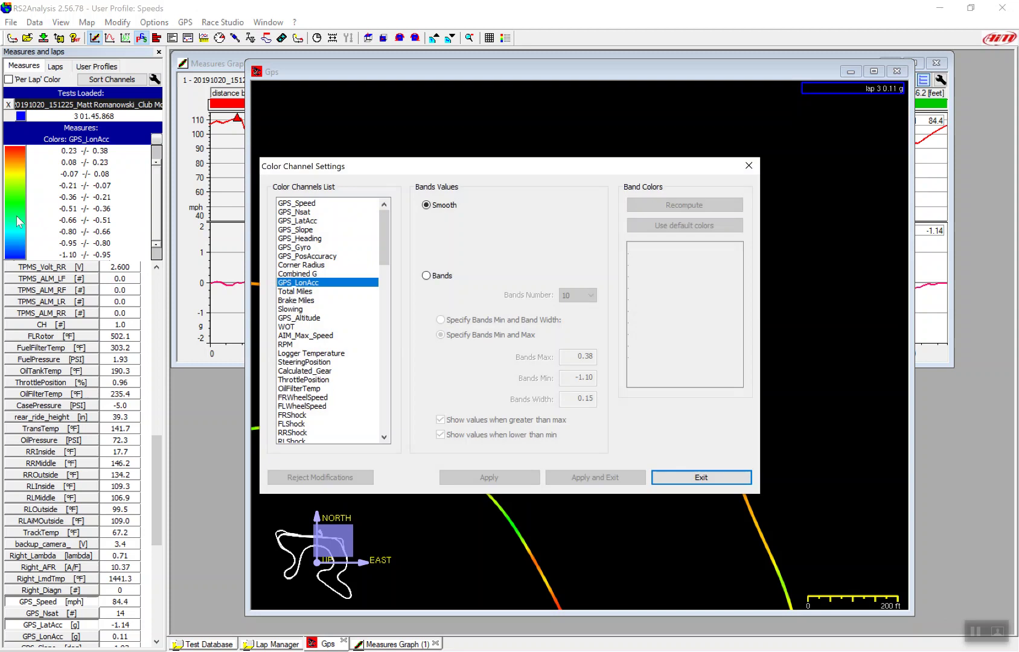
{"action": "left_click", "coordinate": [682, 477]}
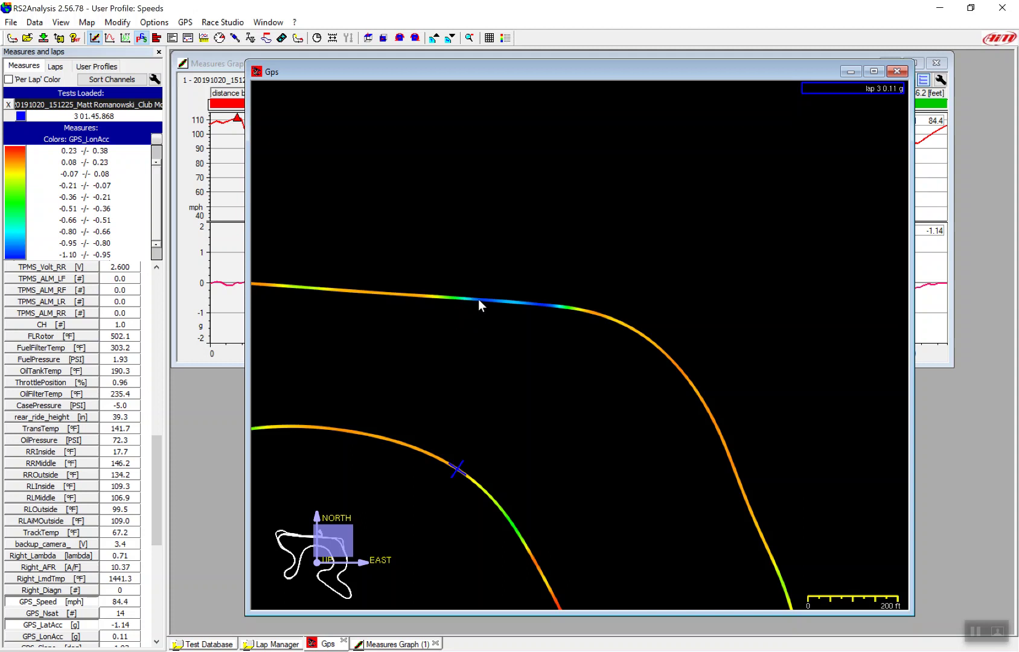
{"action": "mouse_move", "coordinate": [478, 297]}
{"action": "left_click_drag", "start_coordinate": [553, 437], "coordinate": [589, 313]}
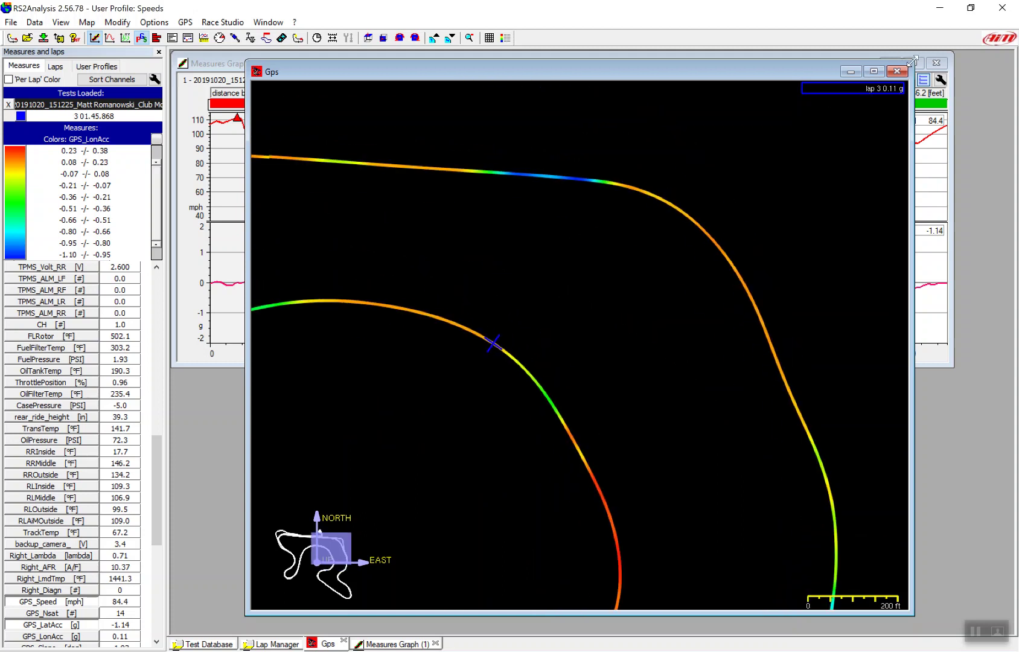
- Shrink the map window and swap the GPS_LatAcc plot for GPS_LonAcc under the speed graph
{"action": "left_click_drag", "start_coordinate": [914, 61], "coordinate": [940, 353]}
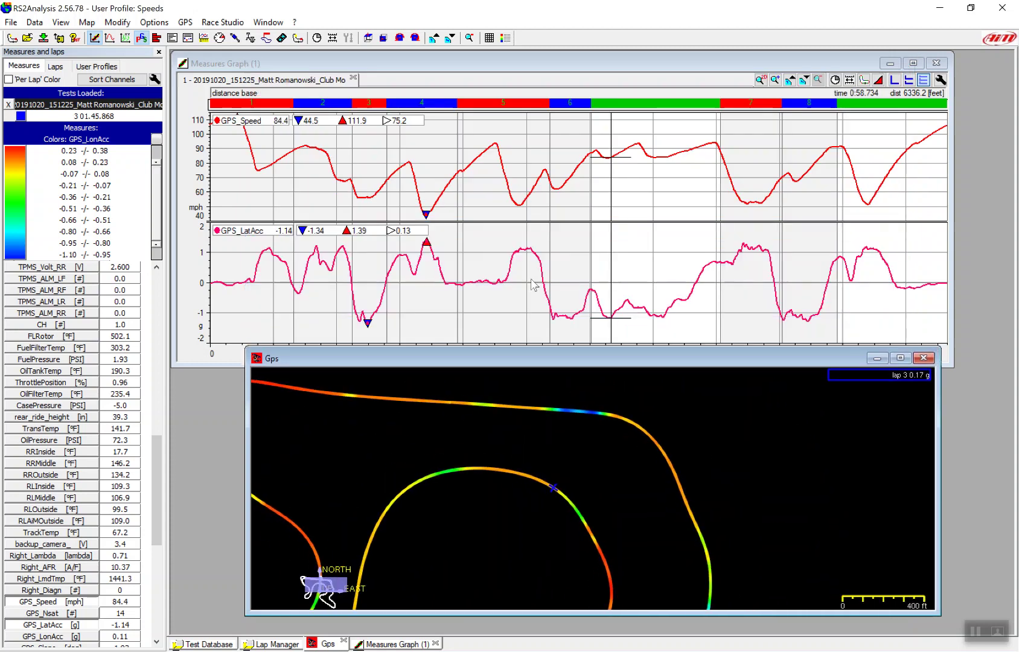
{"action": "left_click", "coordinate": [471, 256]}
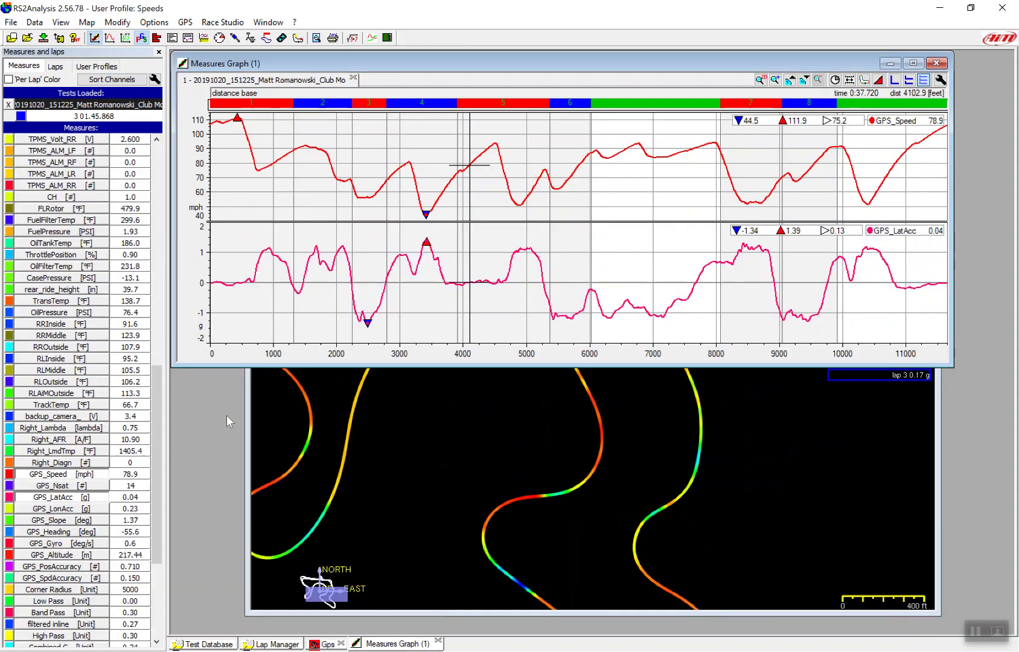
{"action": "left_click", "coordinate": [67, 498]}
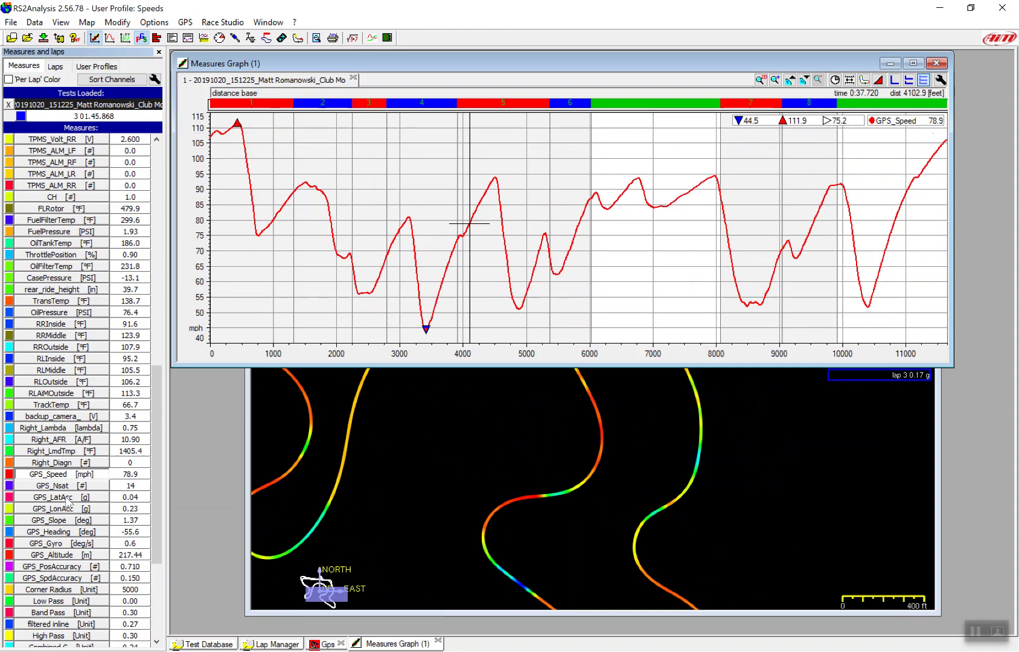
{"action": "left_click", "coordinate": [68, 506]}
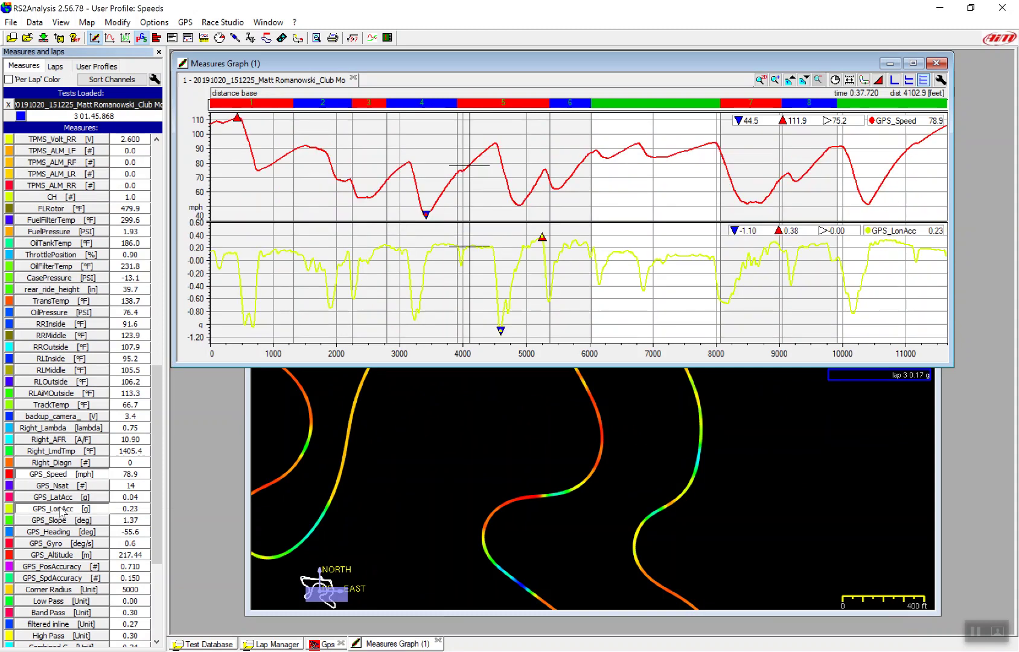
- Recolour the GPS_LonAcc trace pure blue
{"action": "left_click", "coordinate": [10, 509]}
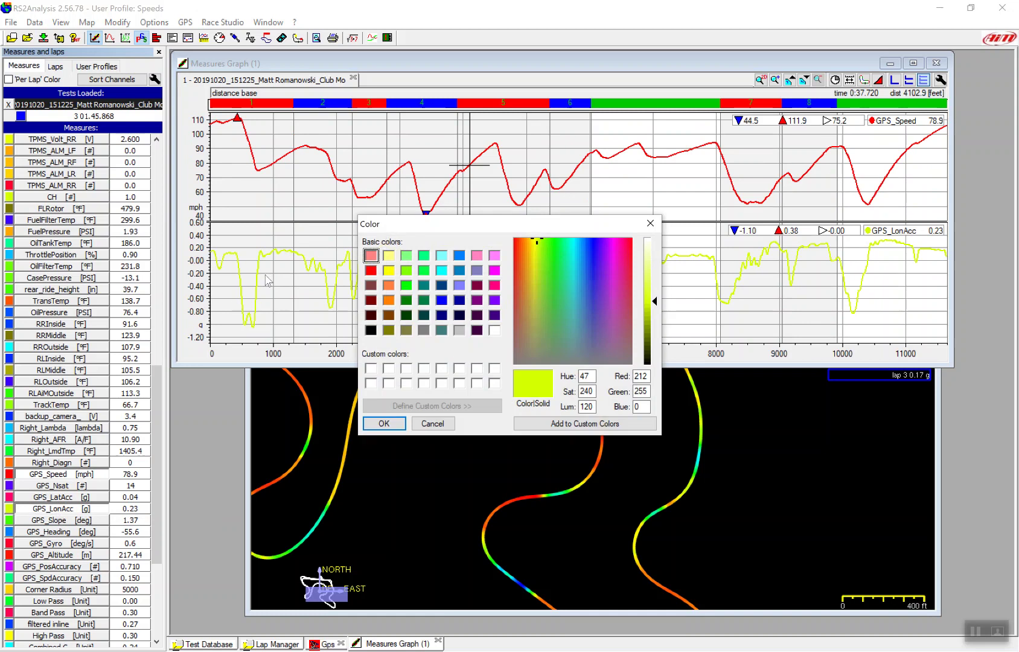
{"action": "left_click", "coordinate": [442, 301]}
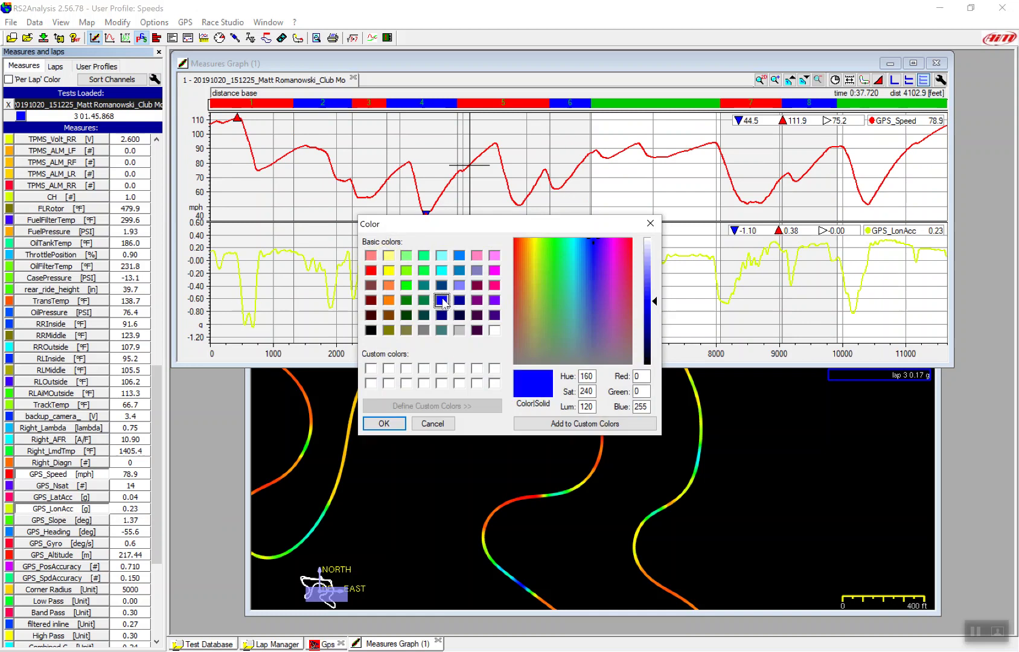
{"action": "left_click", "coordinate": [385, 423]}
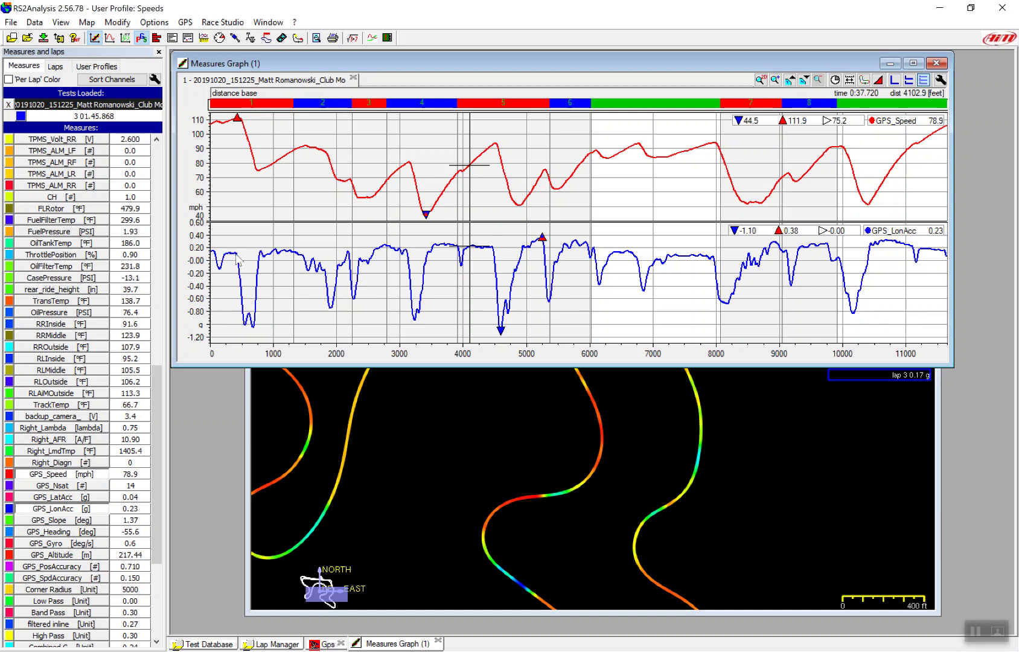
- Zoom and pan the map to the upper straight's braking zone, resizing it below the graph
{"action": "left_click", "coordinate": [237, 256]}
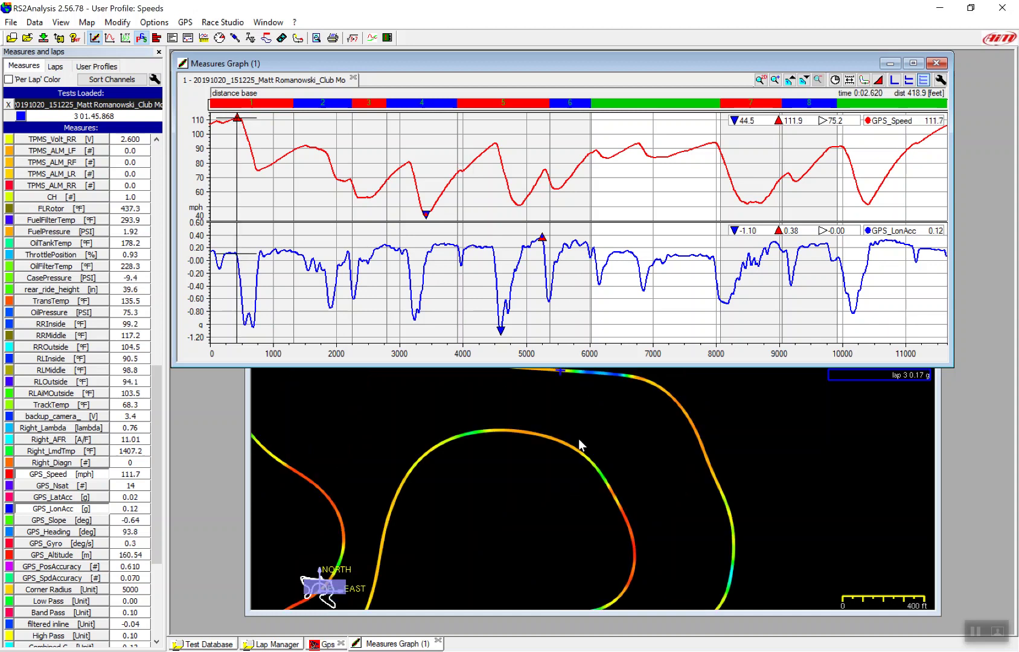
{"action": "left_click", "coordinate": [561, 406]}
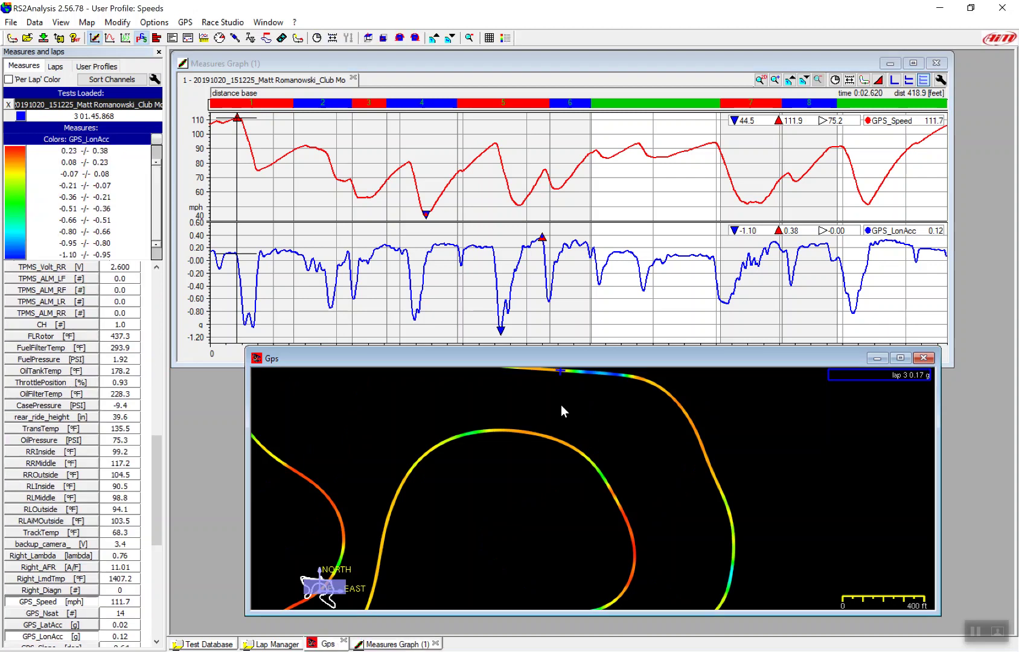
{"action": "scroll", "coordinate": [562, 406], "scroll_direction": "up", "scroll_amount": 2}
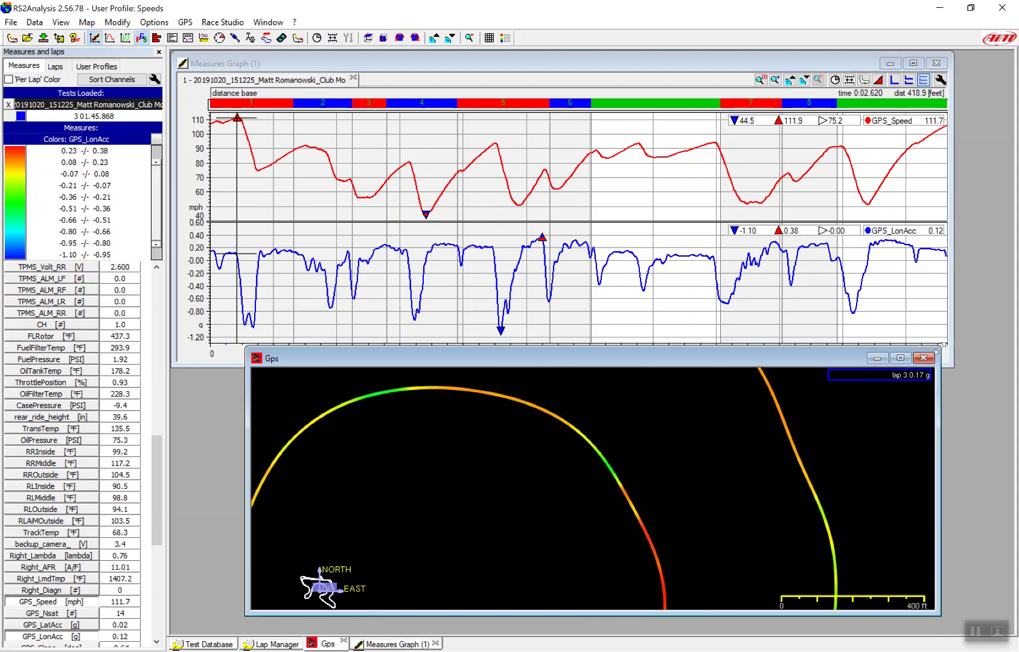
{"action": "left_click_drag", "start_coordinate": [941, 347], "coordinate": [922, 148]}
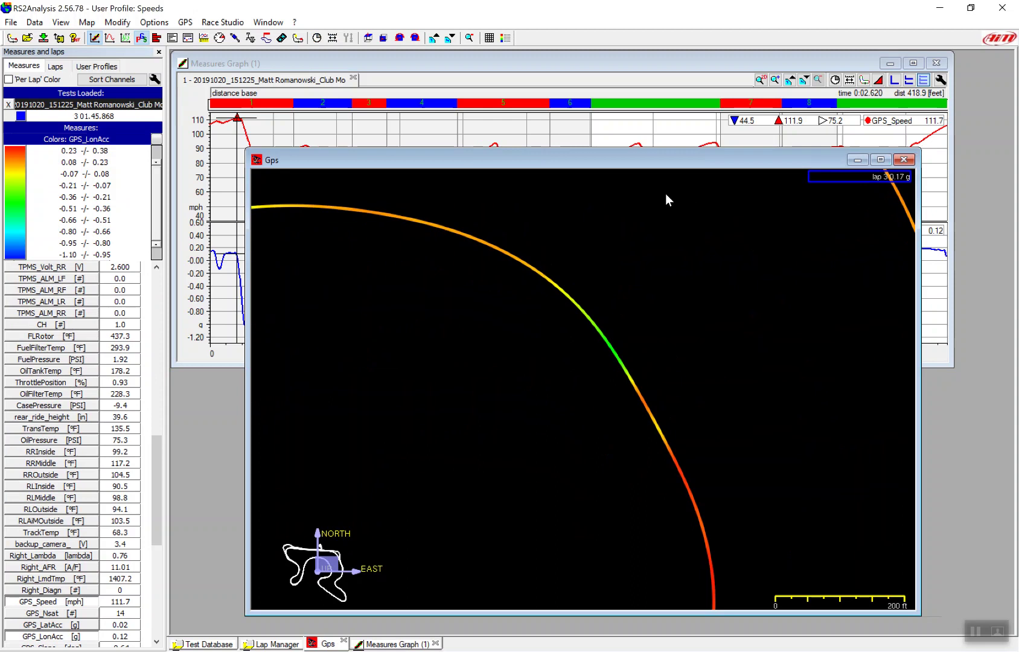
{"action": "left_click_drag", "start_coordinate": [666, 193], "coordinate": [675, 460]}
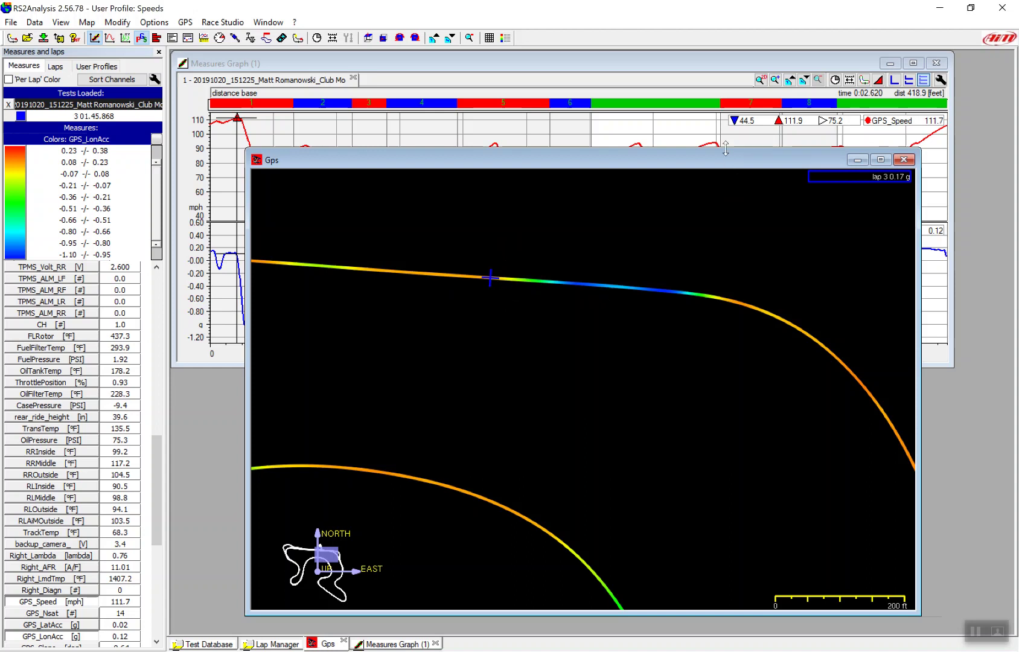
{"action": "left_click_drag", "start_coordinate": [727, 148], "coordinate": [645, 361]}
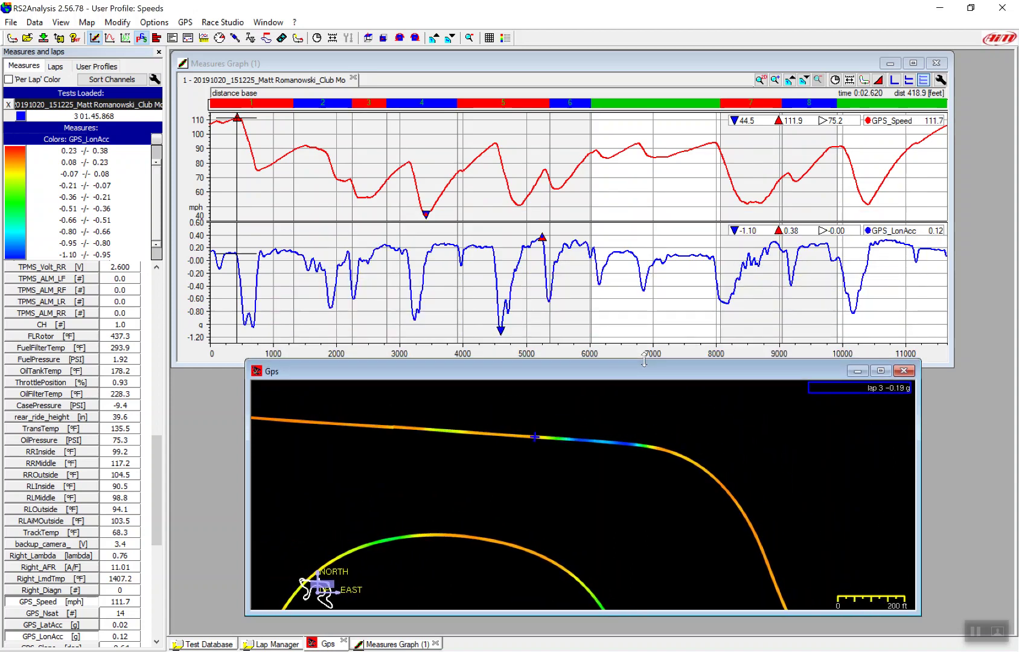
- Put the cursor on the deepest LonAcc dip at 4586.2 ft (-1.08 g) and centre the map there
{"action": "left_click", "coordinate": [501, 332]}
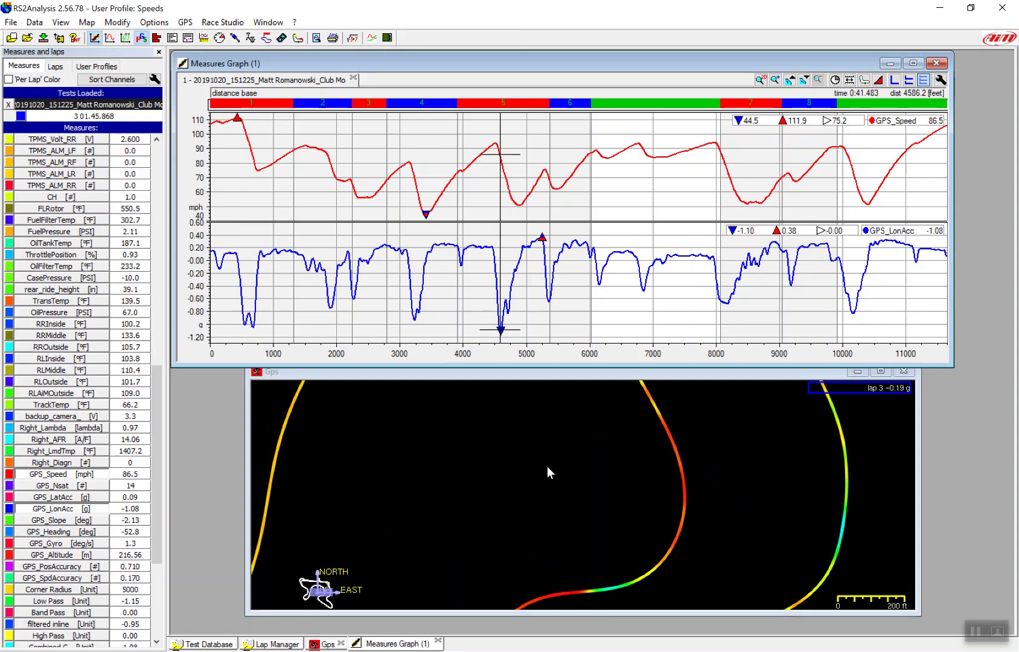
{"action": "scroll", "coordinate": [612, 468], "scroll_direction": "down", "scroll_amount": 3}
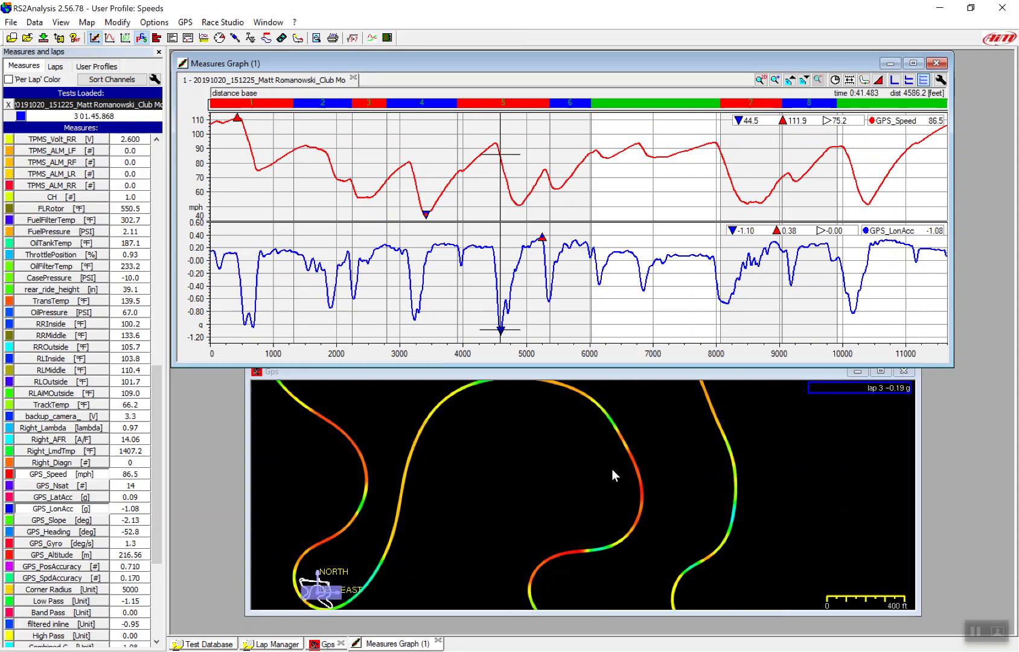
{"action": "scroll", "coordinate": [611, 468], "scroll_direction": "down", "scroll_amount": 1}
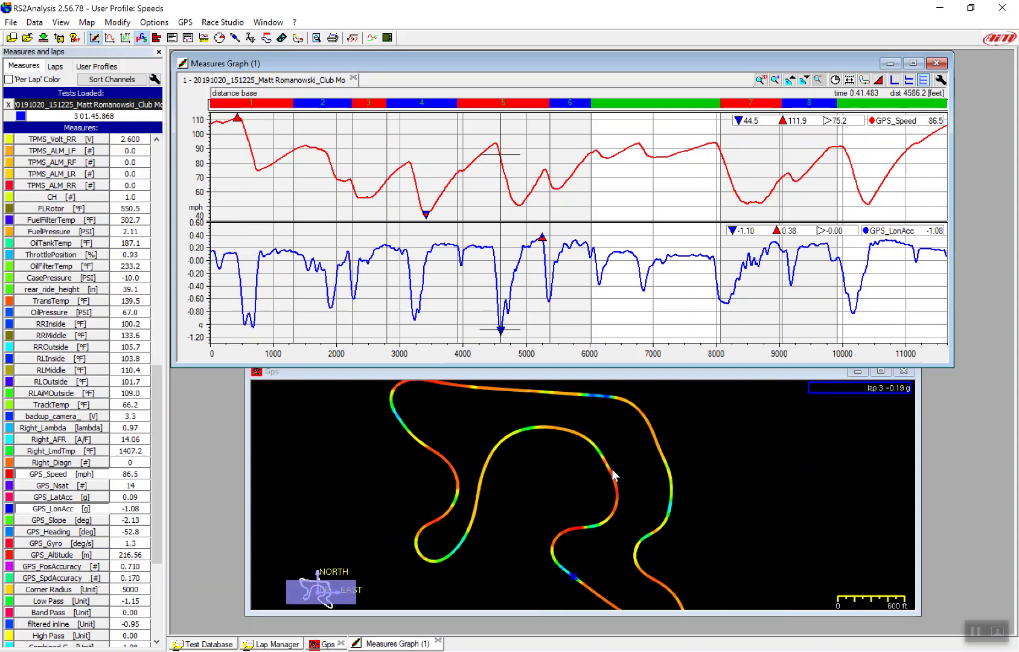
{"action": "left_click", "coordinate": [567, 555]}
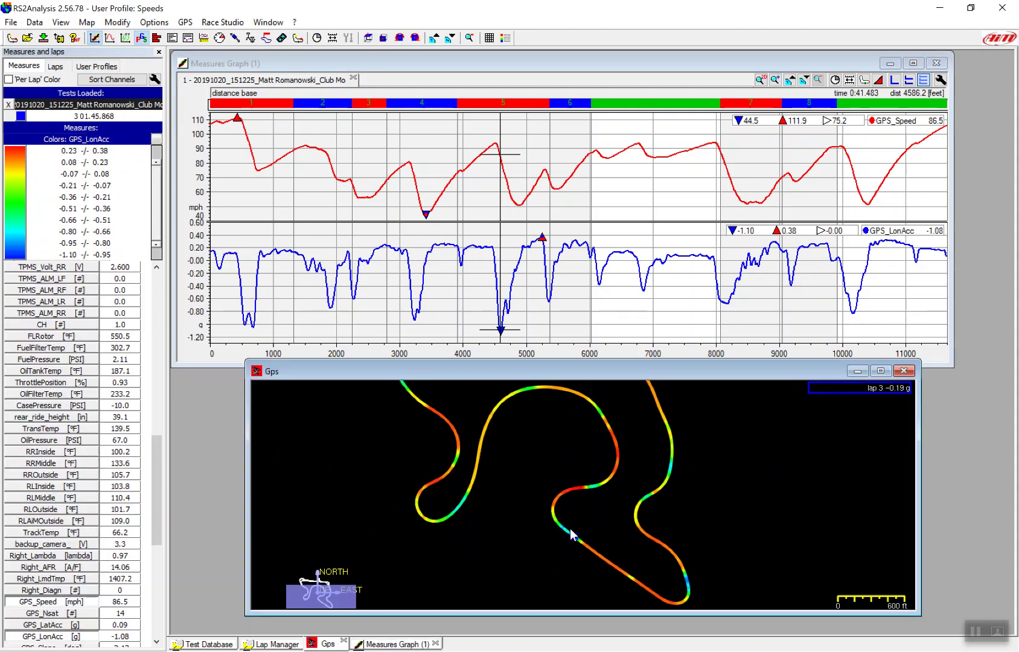
{"action": "scroll", "coordinate": [570, 529], "scroll_direction": "up", "scroll_amount": 2}
{"action": "scroll", "coordinate": [570, 528], "scroll_direction": "up", "scroll_amount": 1}
{"action": "left_click_drag", "start_coordinate": [570, 529], "coordinate": [598, 452]}
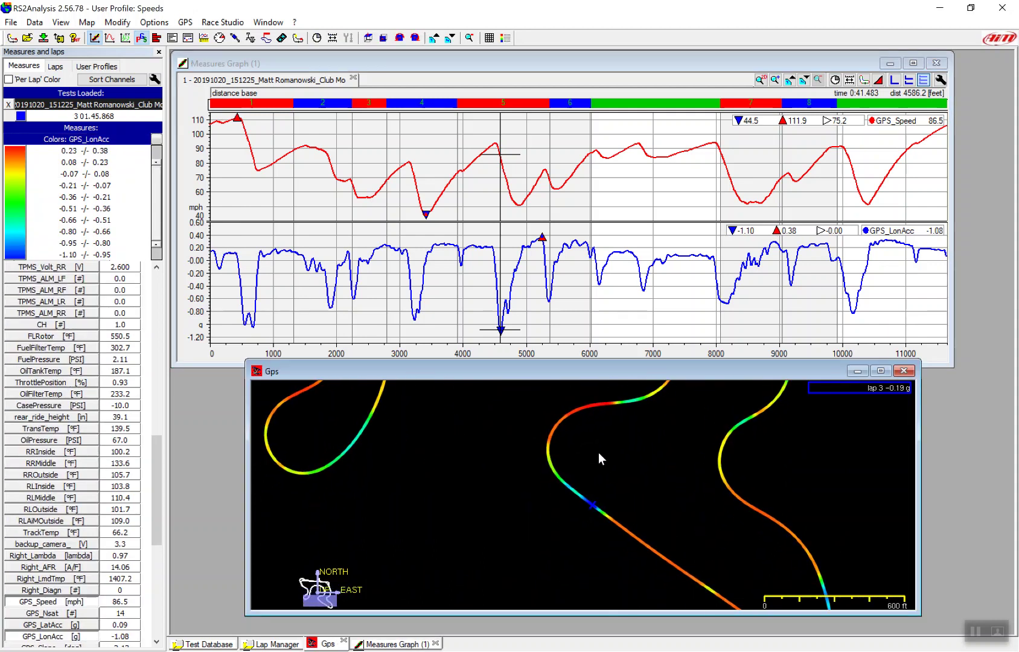
{"action": "mouse_move", "coordinate": [605, 517]}
{"action": "scroll", "coordinate": [604, 516], "scroll_direction": "up", "scroll_amount": 1}
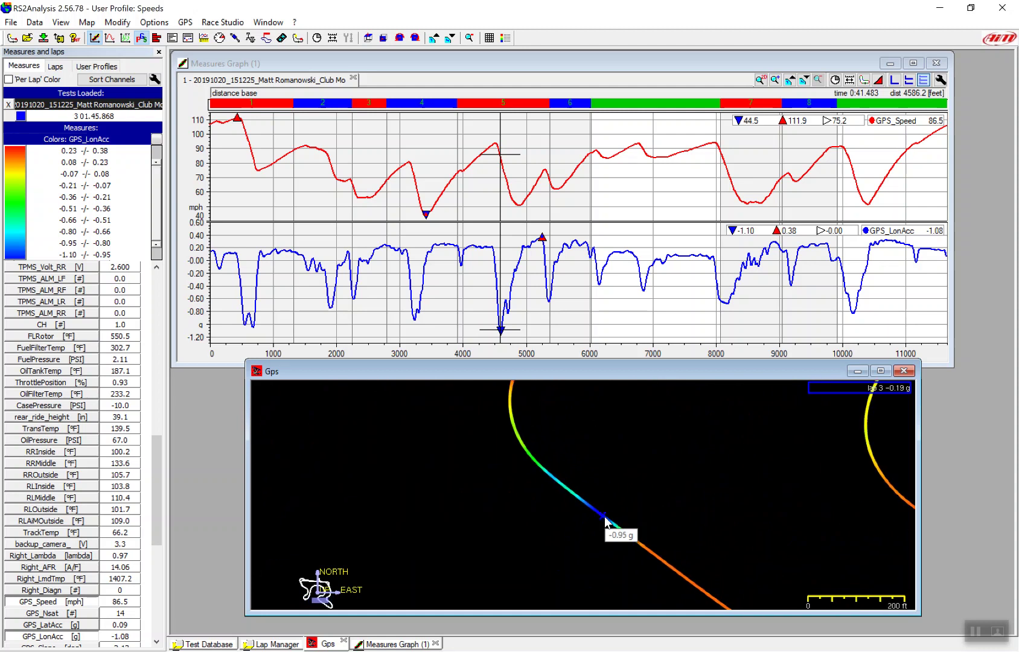
{"action": "scroll", "coordinate": [605, 516], "scroll_direction": "up", "scroll_amount": 1}
{"action": "left_click_drag", "start_coordinate": [651, 459], "coordinate": [612, 398]}
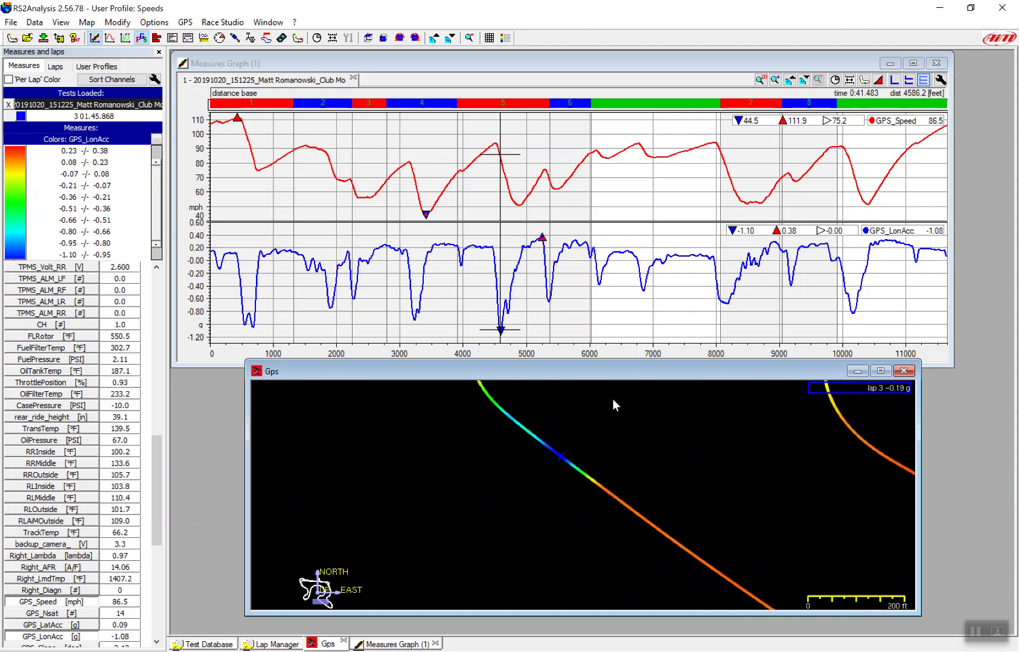